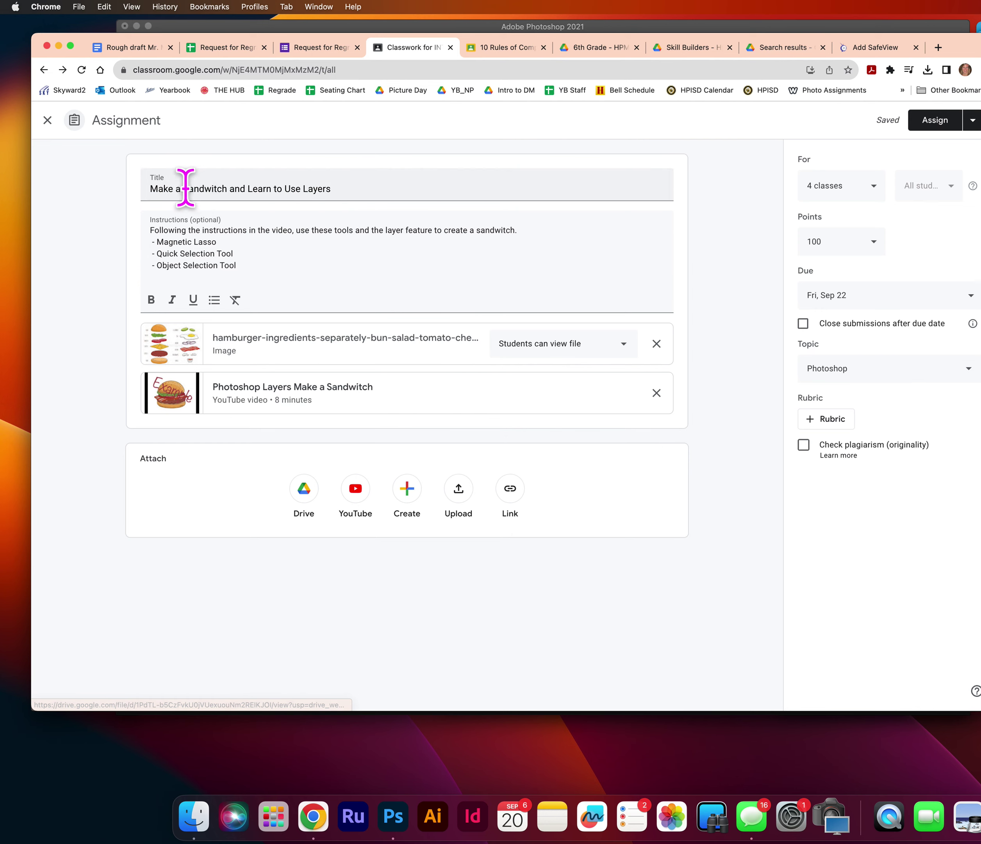
# Step: Open the assignment's hamburger ingredients image attachment in its own Google Drive viewer tab
pyautogui.click(182, 345)
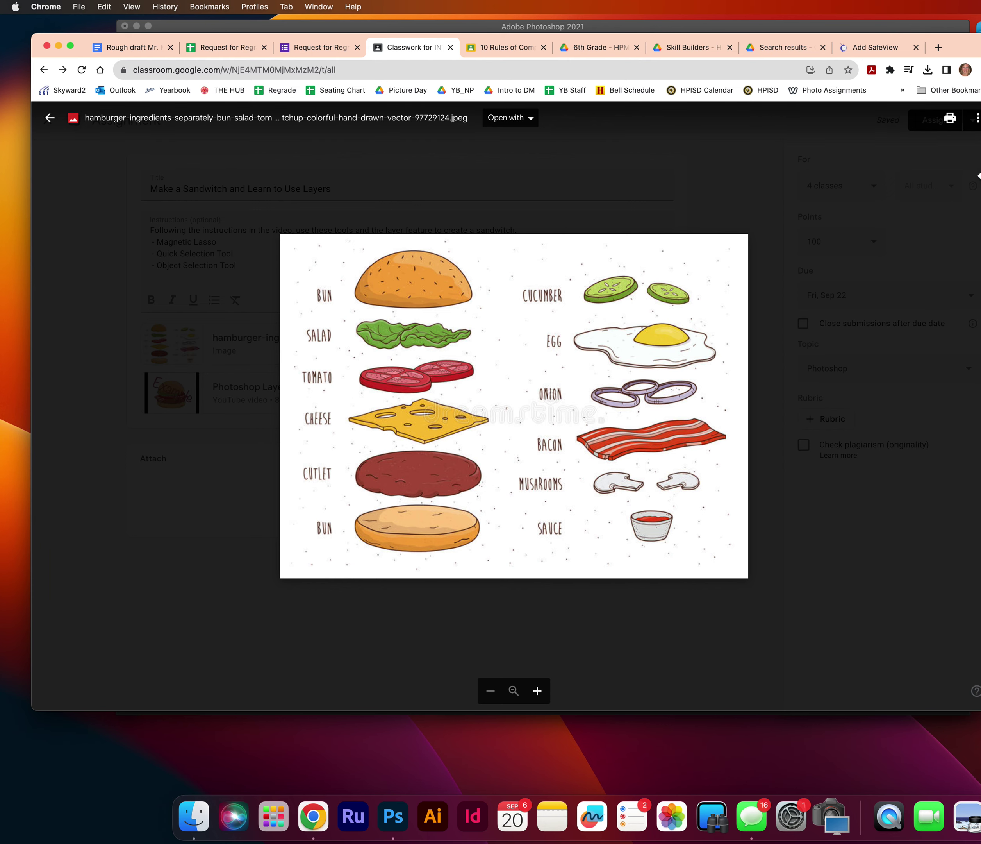
pyautogui.moveTo(977, 175); pyautogui.dragTo(965, 175)
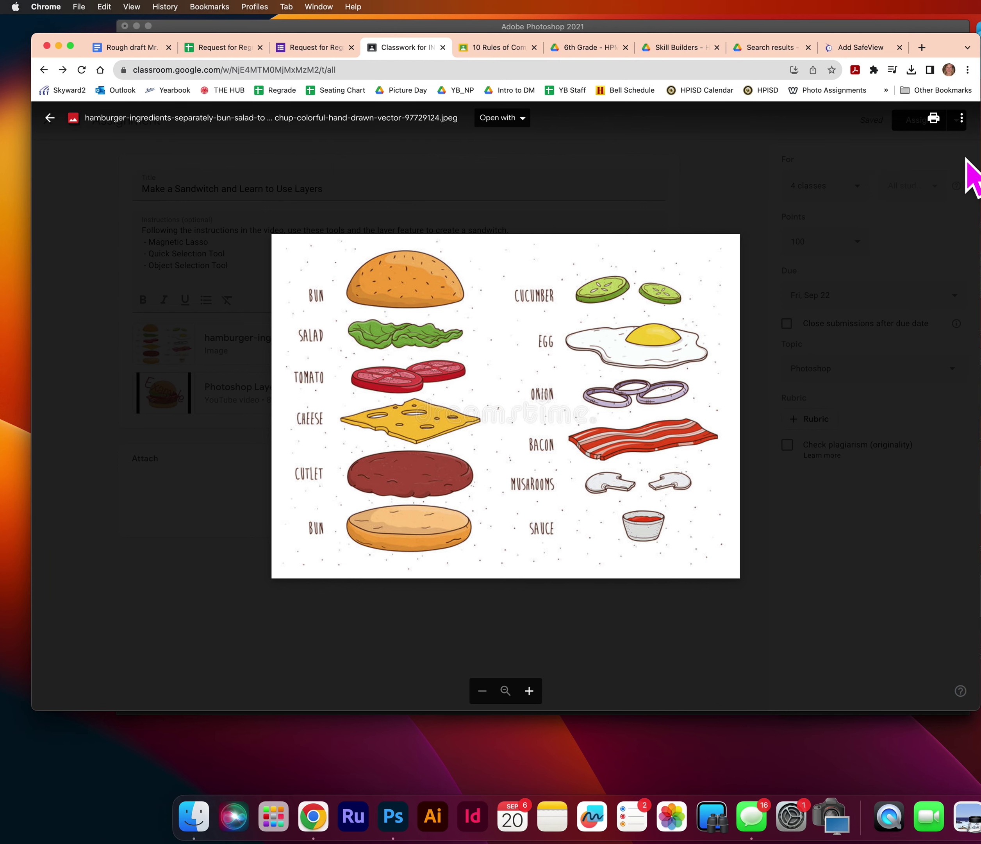
pyautogui.click(962, 119)
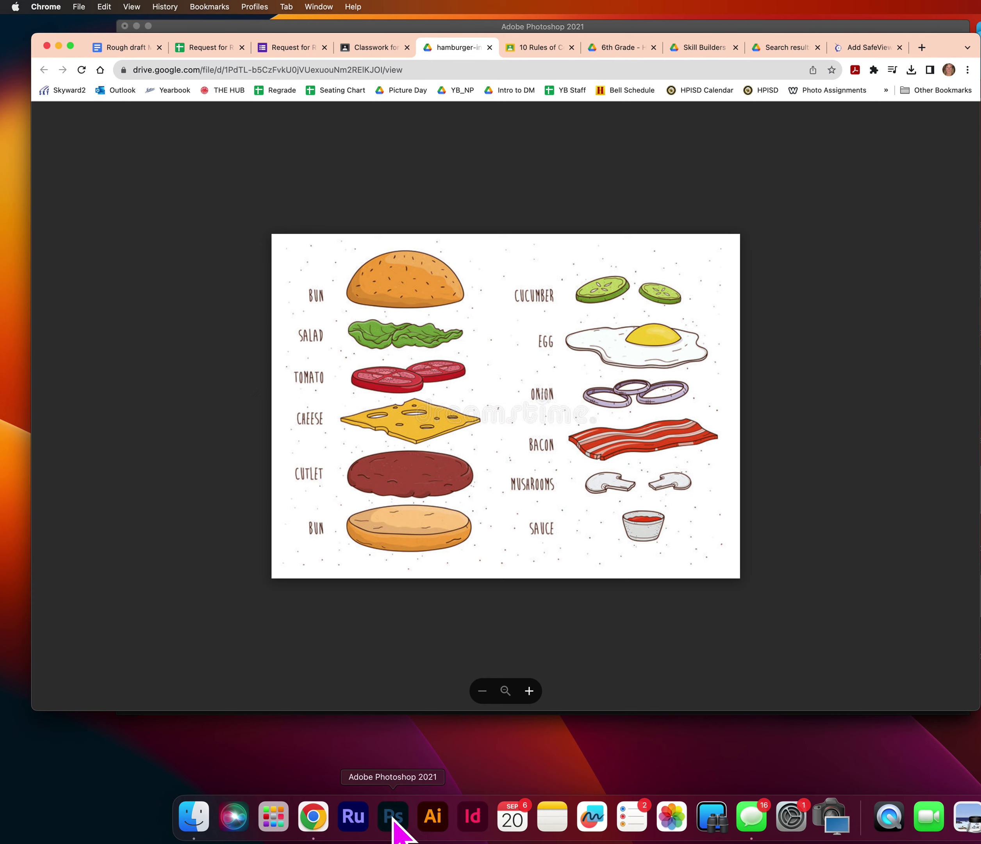
# Step: In Photoshop, create a new document at the Default Photoshop Size (7 x 5 in)
pyautogui.click(393, 816)
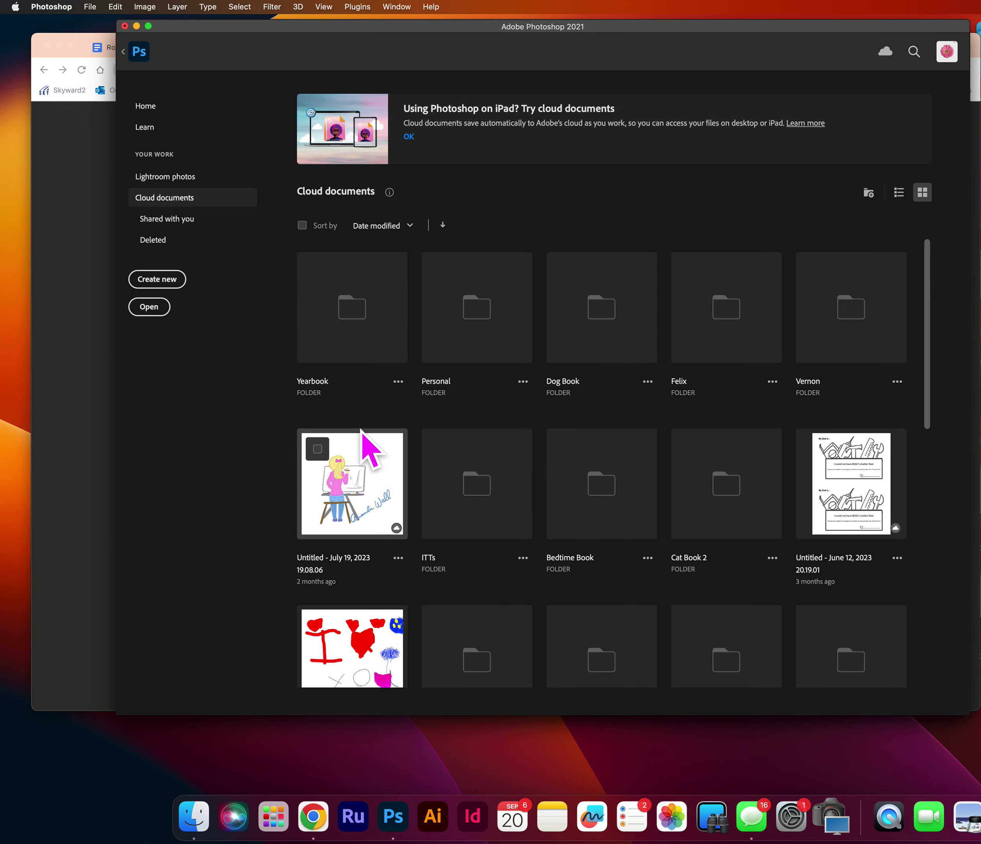
pyautogui.click(155, 282)
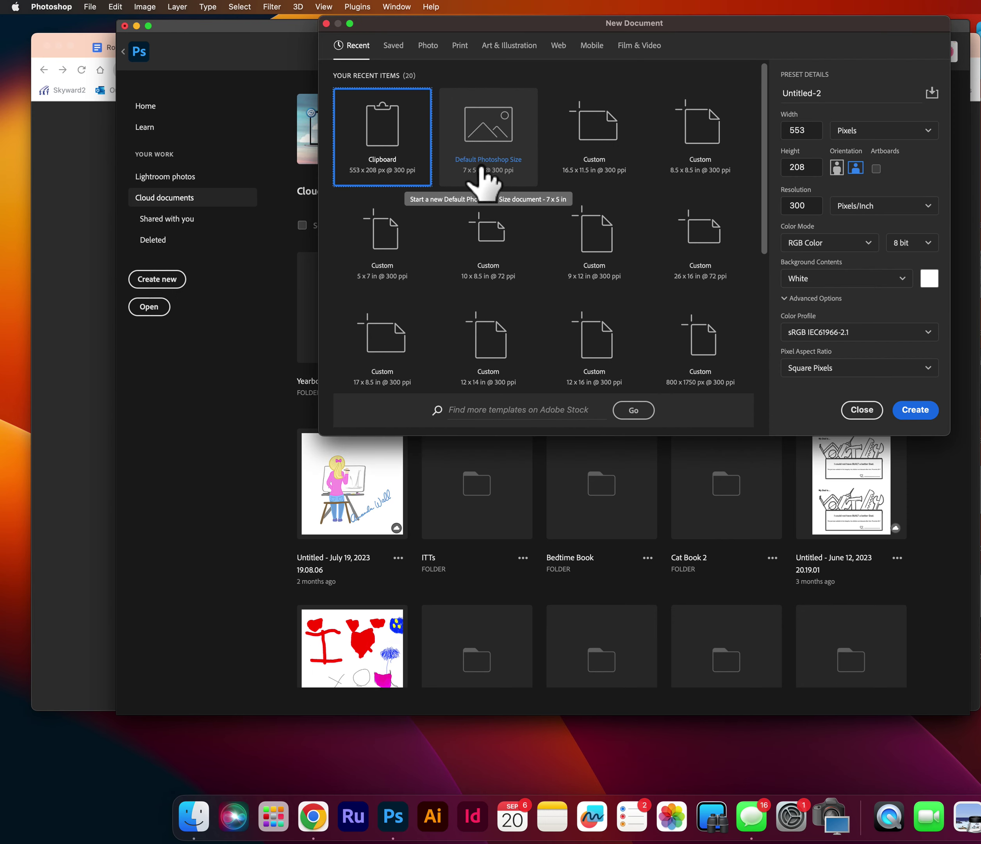
pyautogui.click(483, 178)
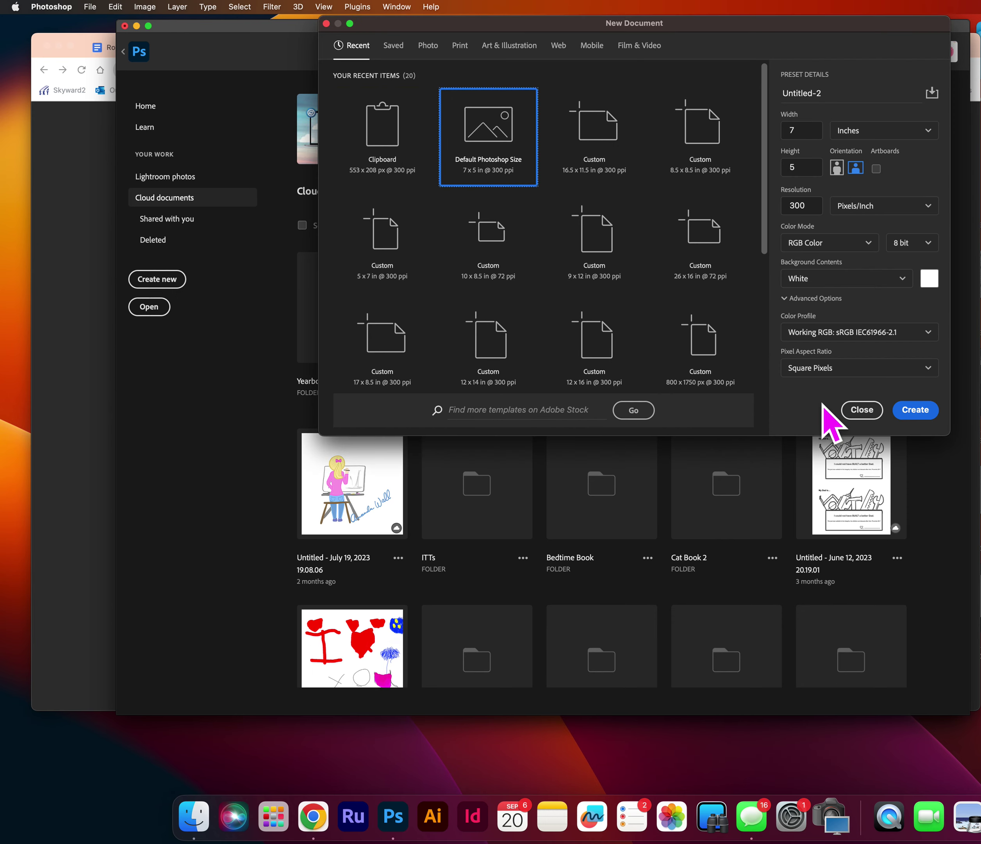
pyautogui.click(915, 413)
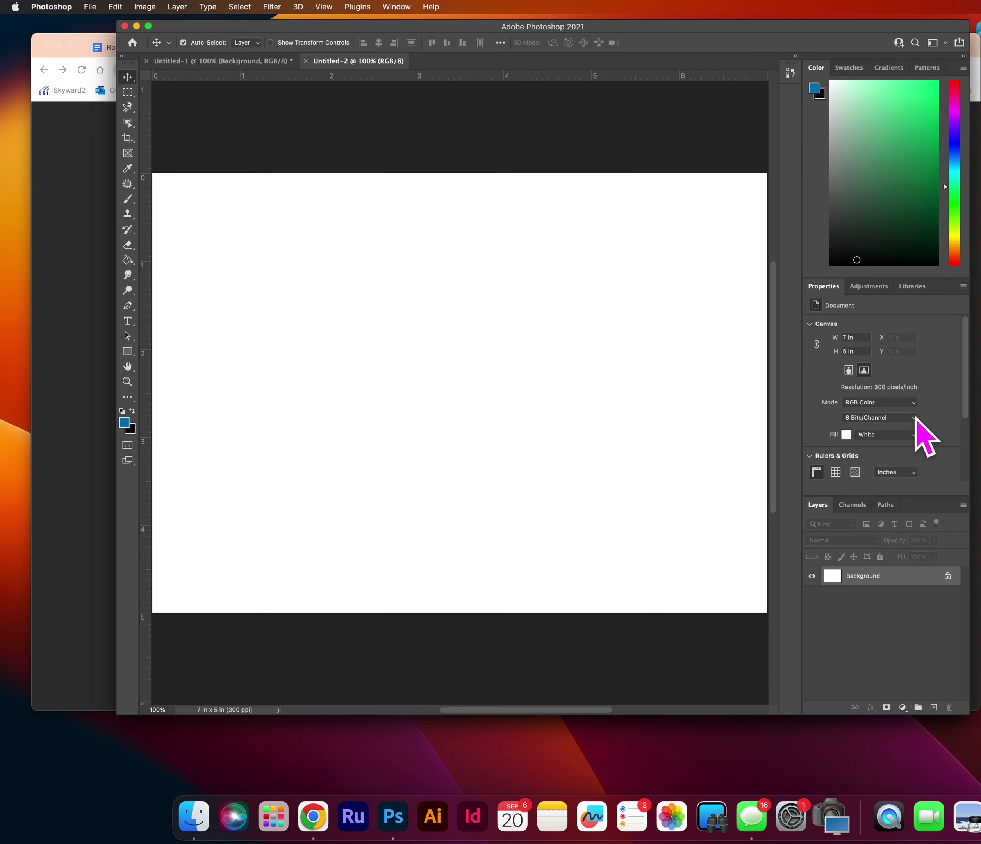
# Step: Close the blank Untitled-2 document, keeping Untitled-1 with the red Example text, and show Finder's downloads
pyautogui.click(257, 61)
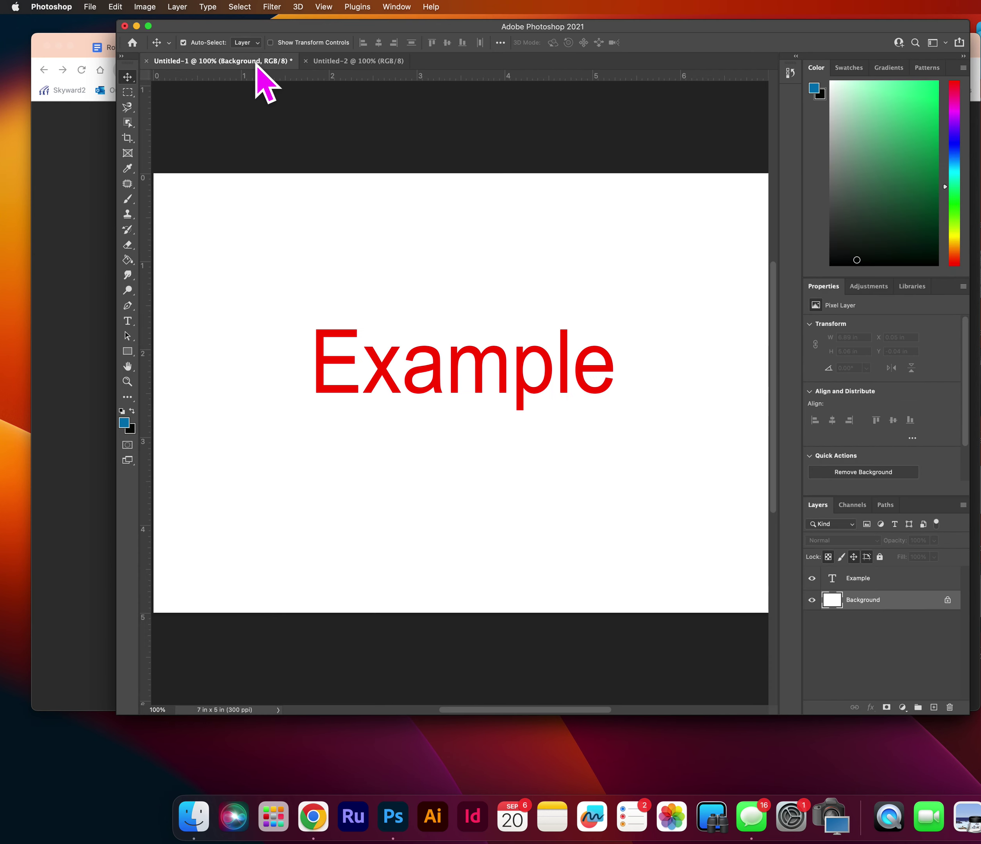
pyautogui.click(348, 65)
pyautogui.click(306, 61)
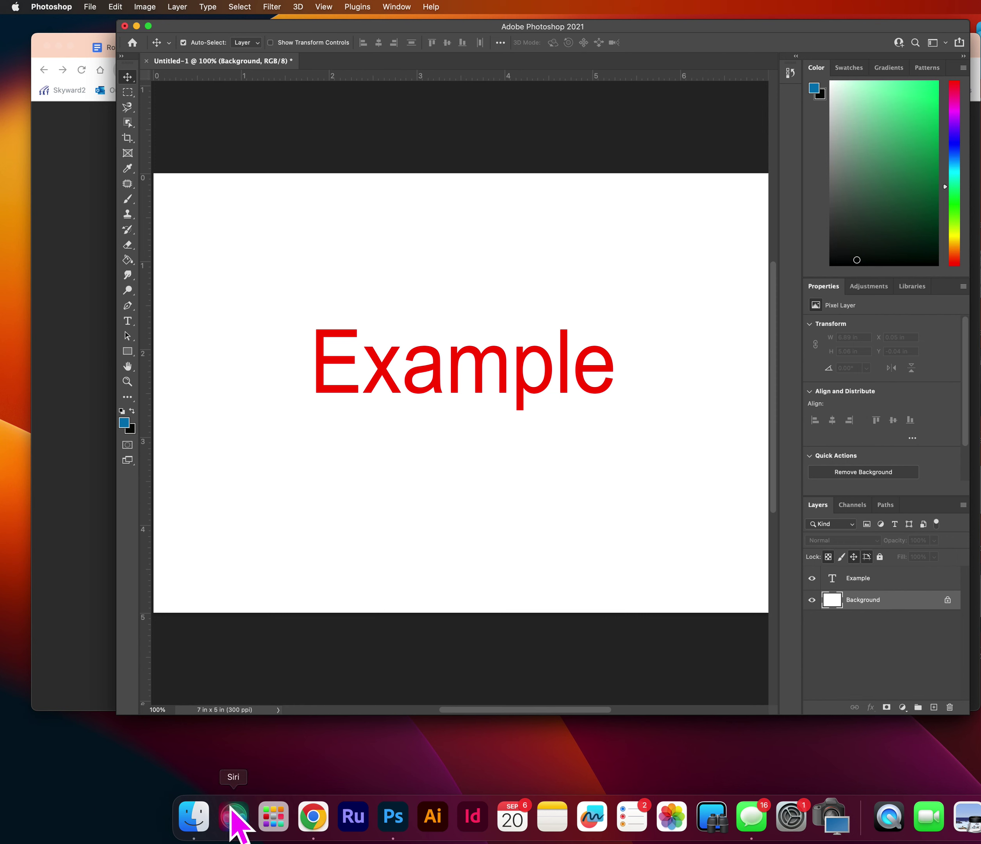
pyautogui.click(194, 816)
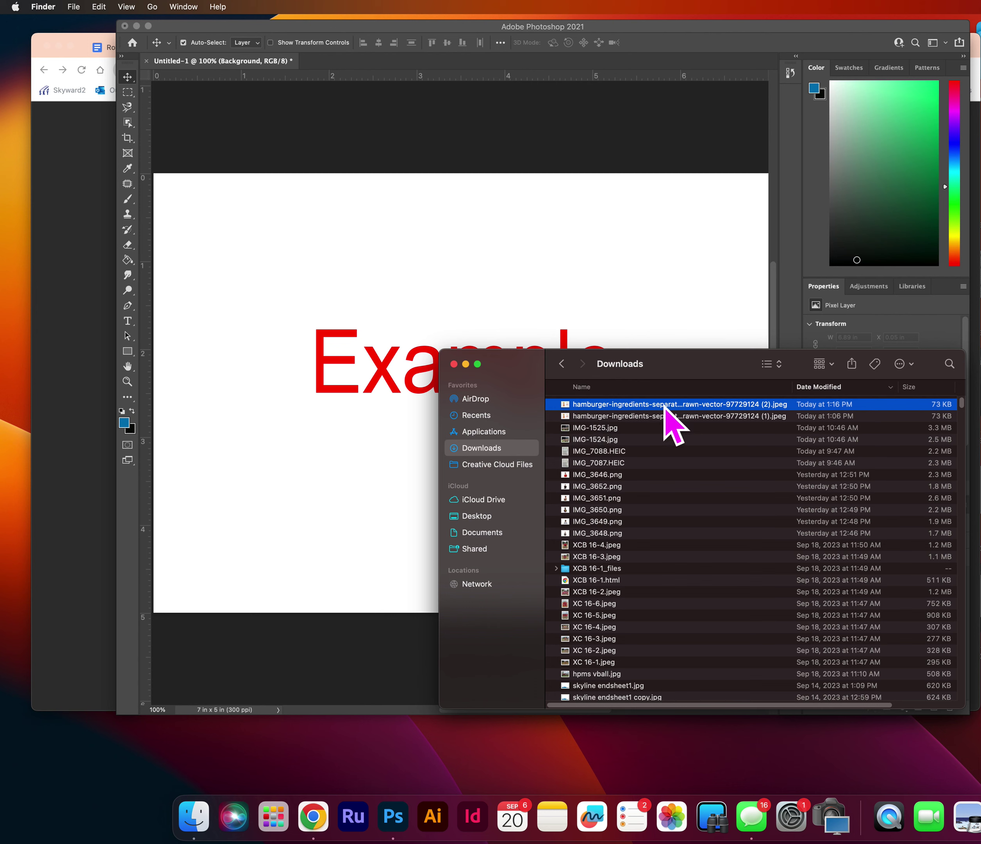
# Step: Drag the downloaded hamburger ingredients JPEG from Finder onto the Untitled-1 canvas
pyautogui.moveTo(656, 406); pyautogui.dragTo(624, 221)
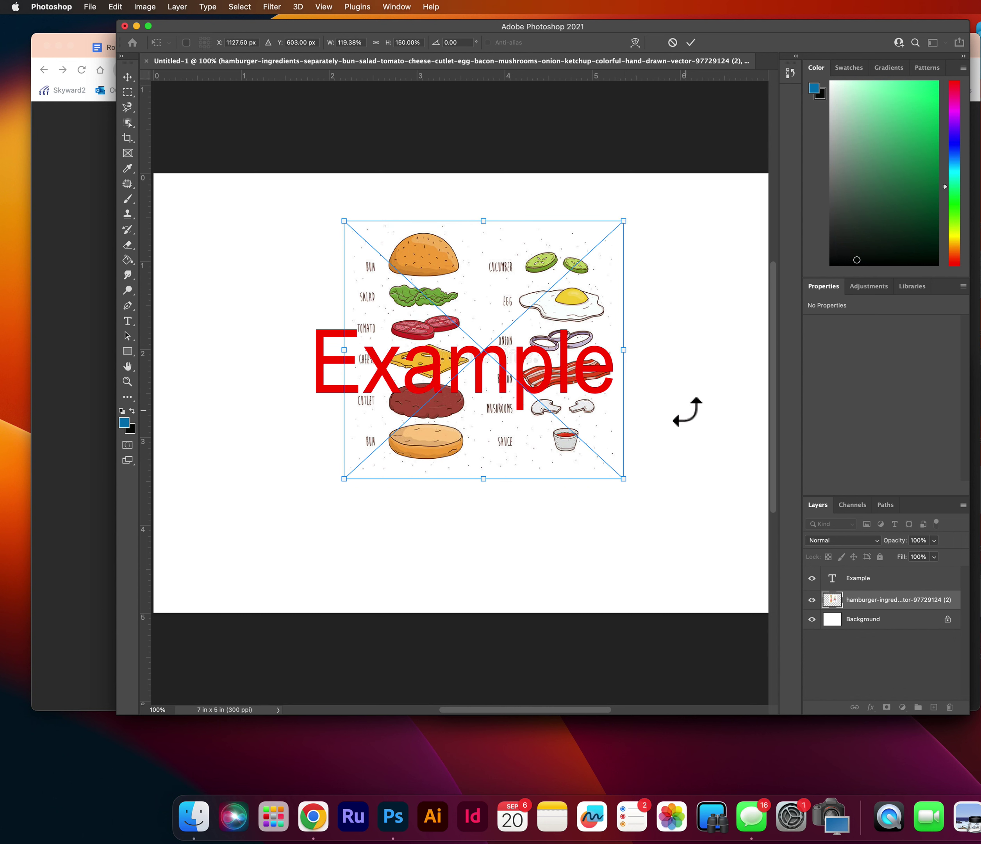
# Step: Scale the placed hamburger image to cover the whole canvas, then move the Example text lower
pyautogui.press('super+z')
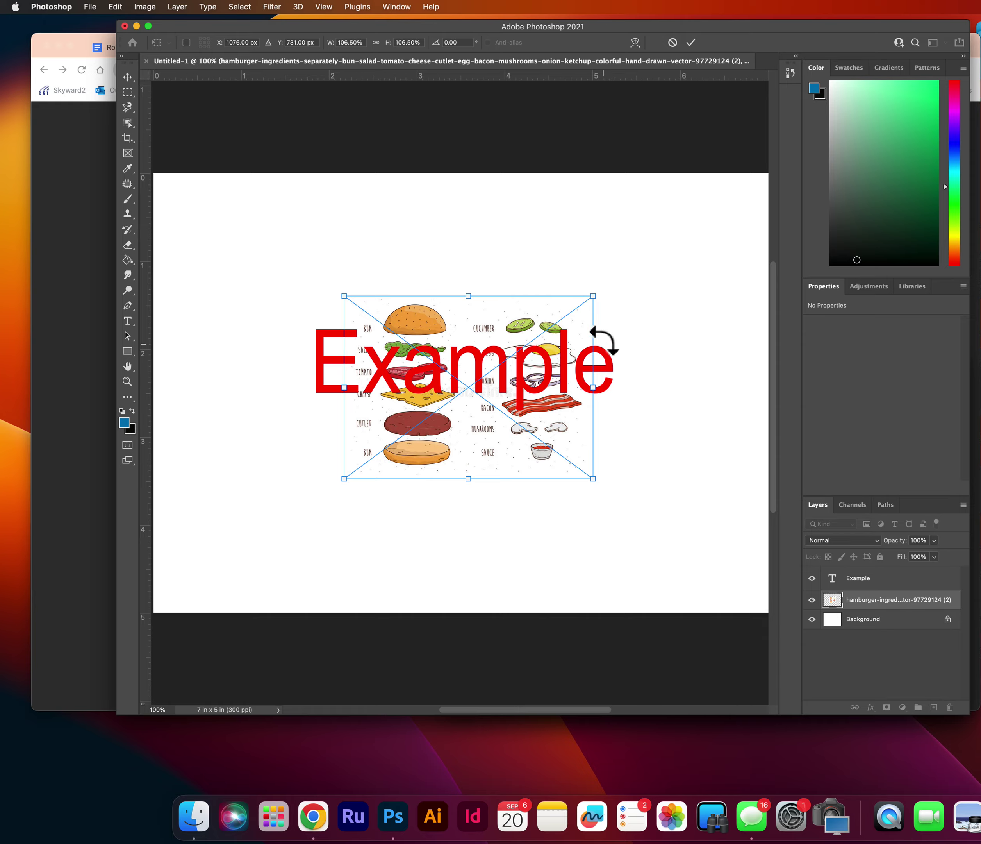
pyautogui.moveTo(593, 297); pyautogui.dragTo(587, 247)
pyautogui.moveTo(403, 265); pyautogui.dragTo(299, 389)
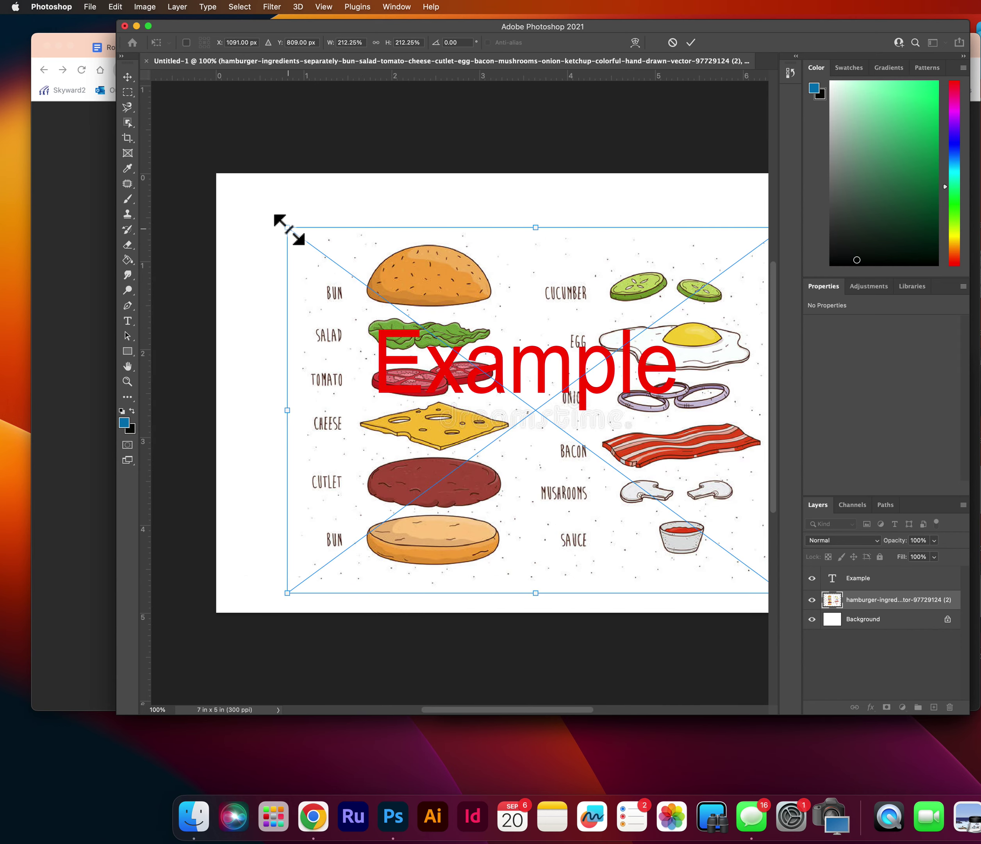
pyautogui.moveTo(289, 229); pyautogui.dragTo(211, 172)
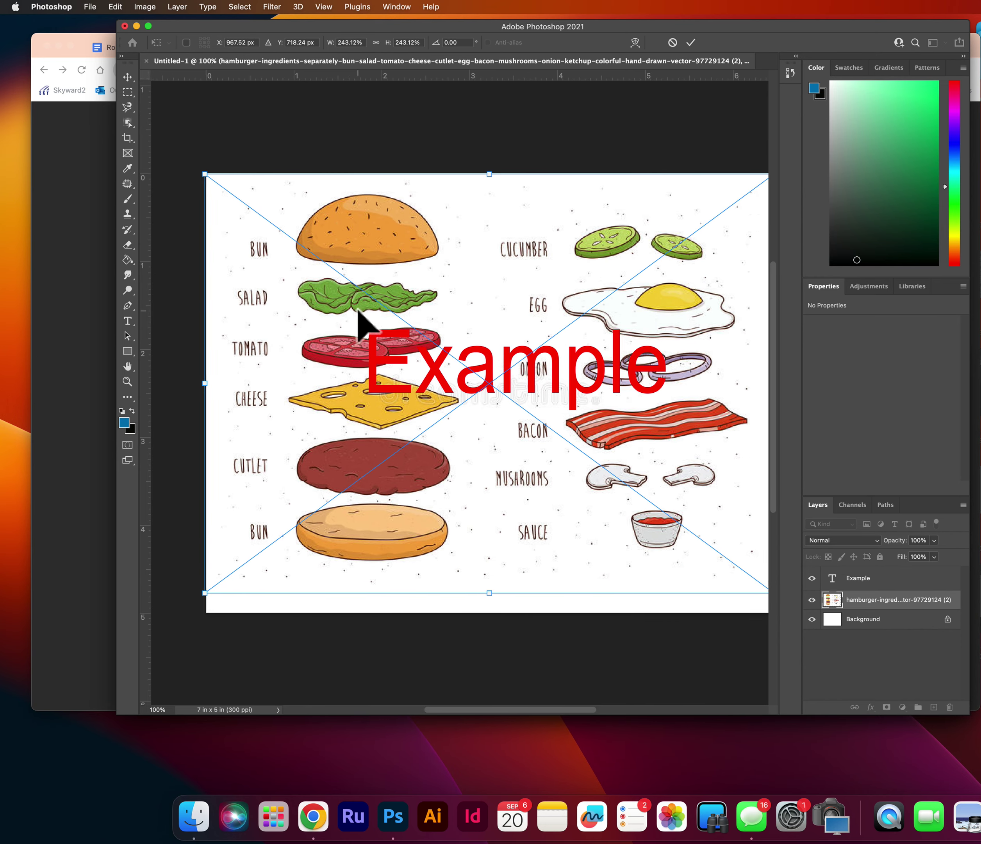
pyautogui.hscroll(3, 363, 326)
pyautogui.moveTo(693, 594); pyautogui.dragTo(748, 624)
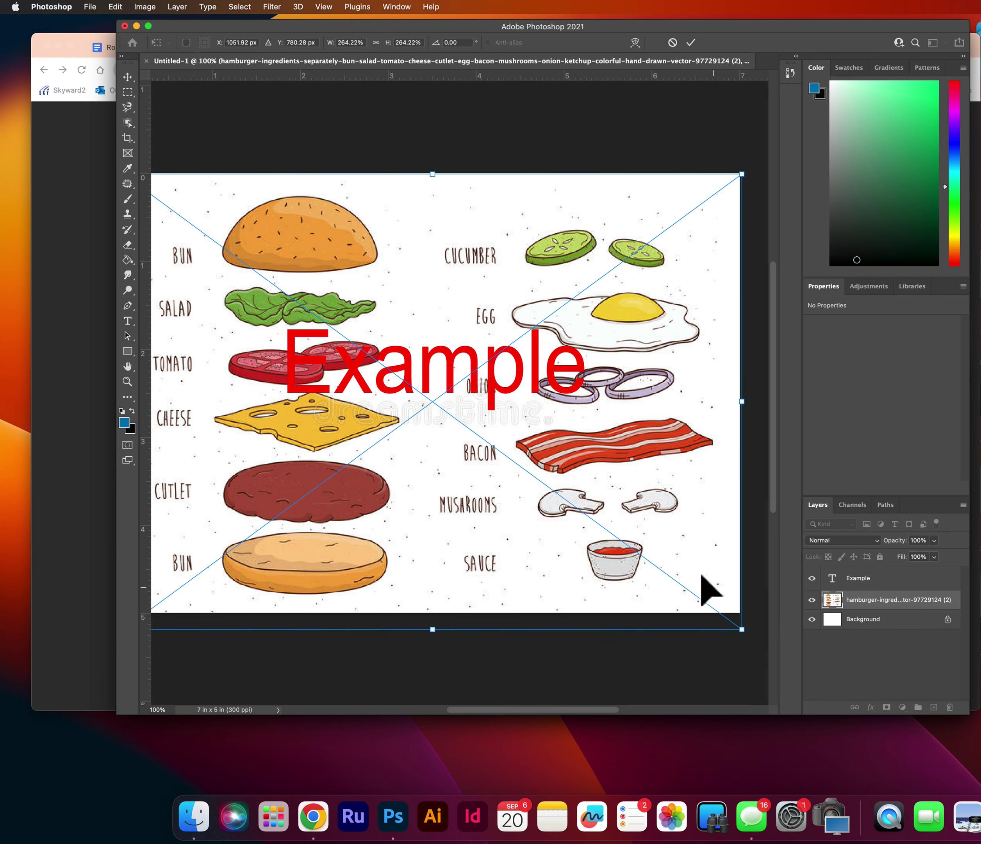
pyautogui.press('Return')
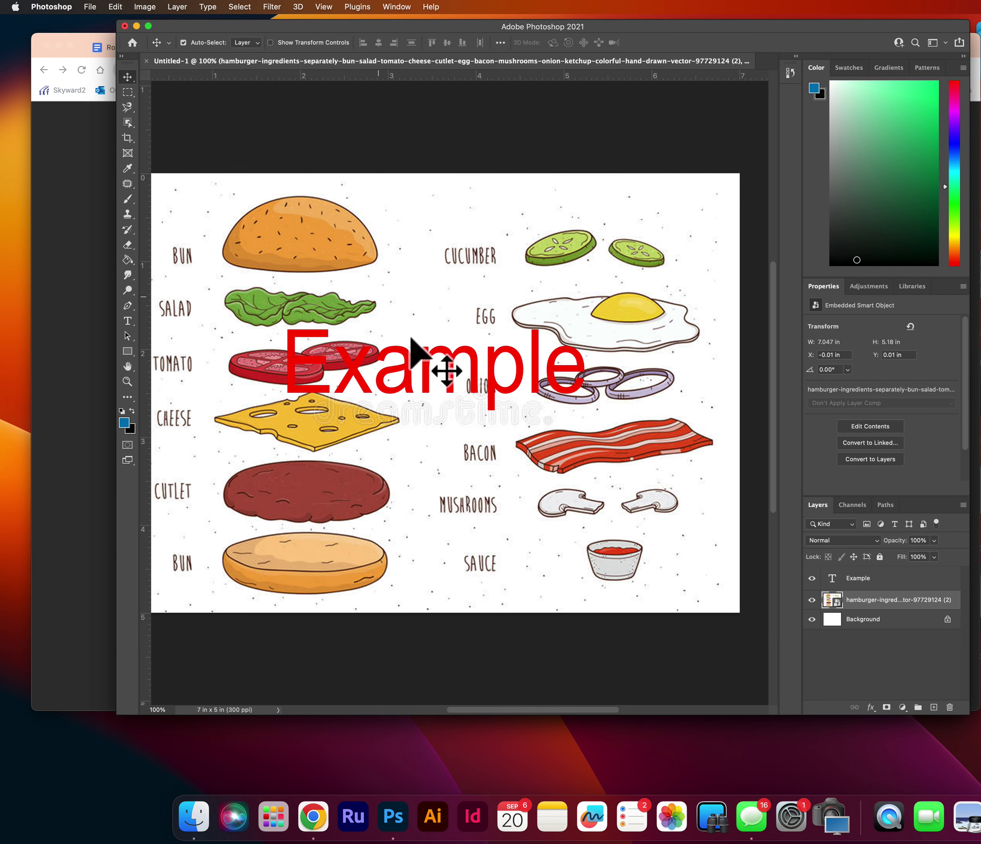
pyautogui.moveTo(416, 351); pyautogui.dragTo(440, 431)
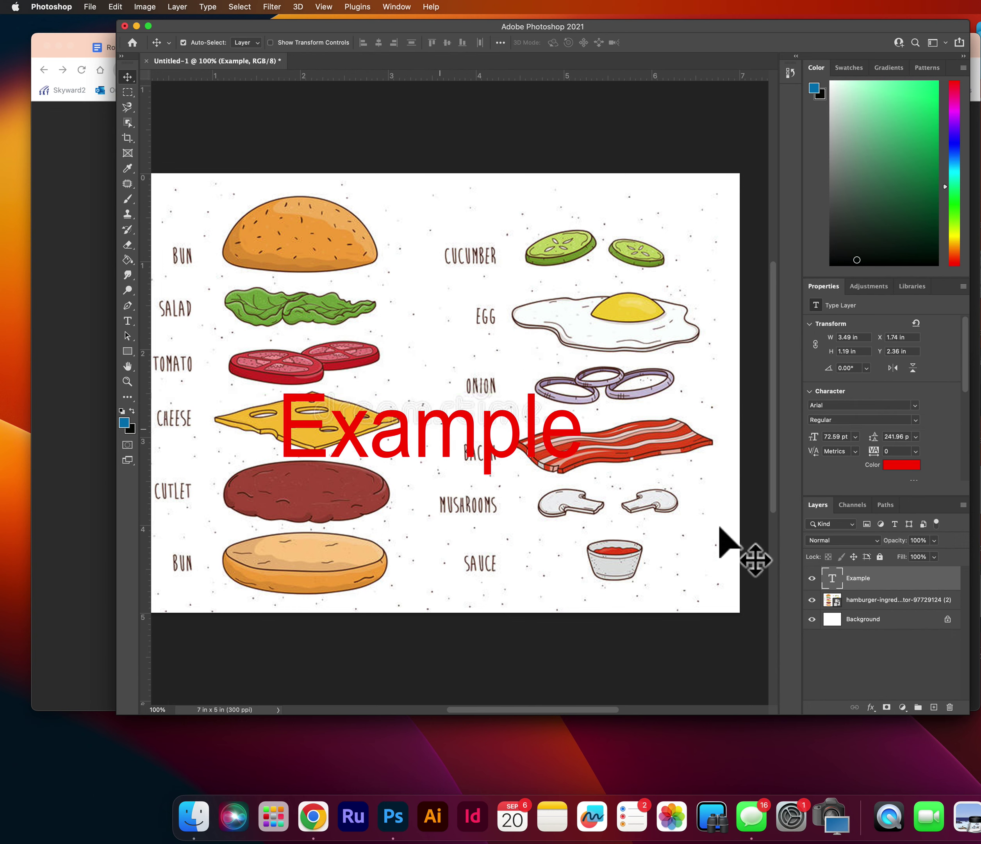
# Step: Select the hamburger image layer and toggle its visibility off and back on
pyautogui.click(885, 660)
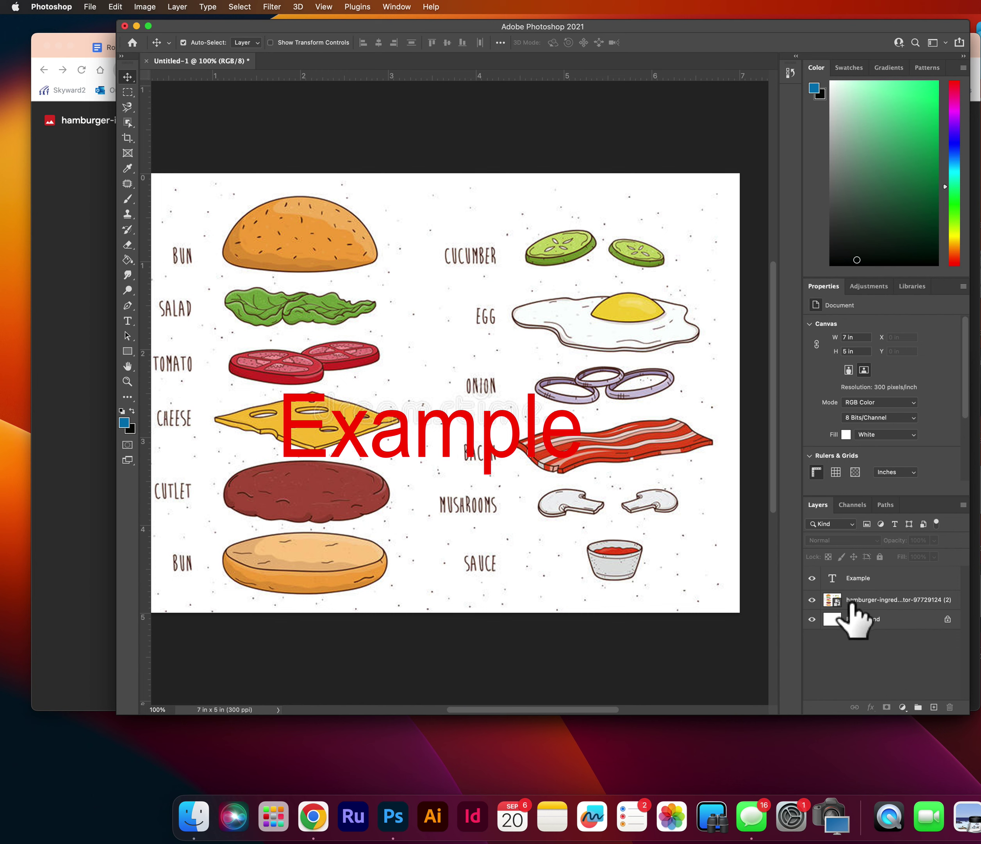
pyautogui.click(843, 603)
pyautogui.click(876, 581)
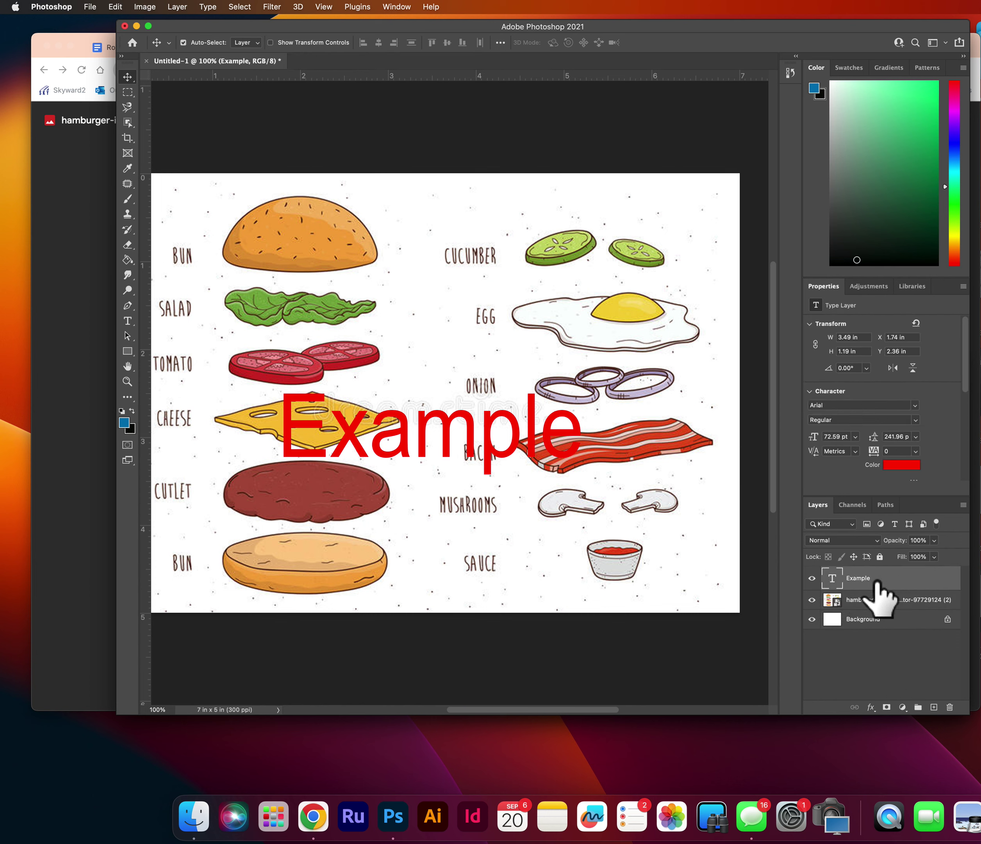
pyautogui.click(892, 601)
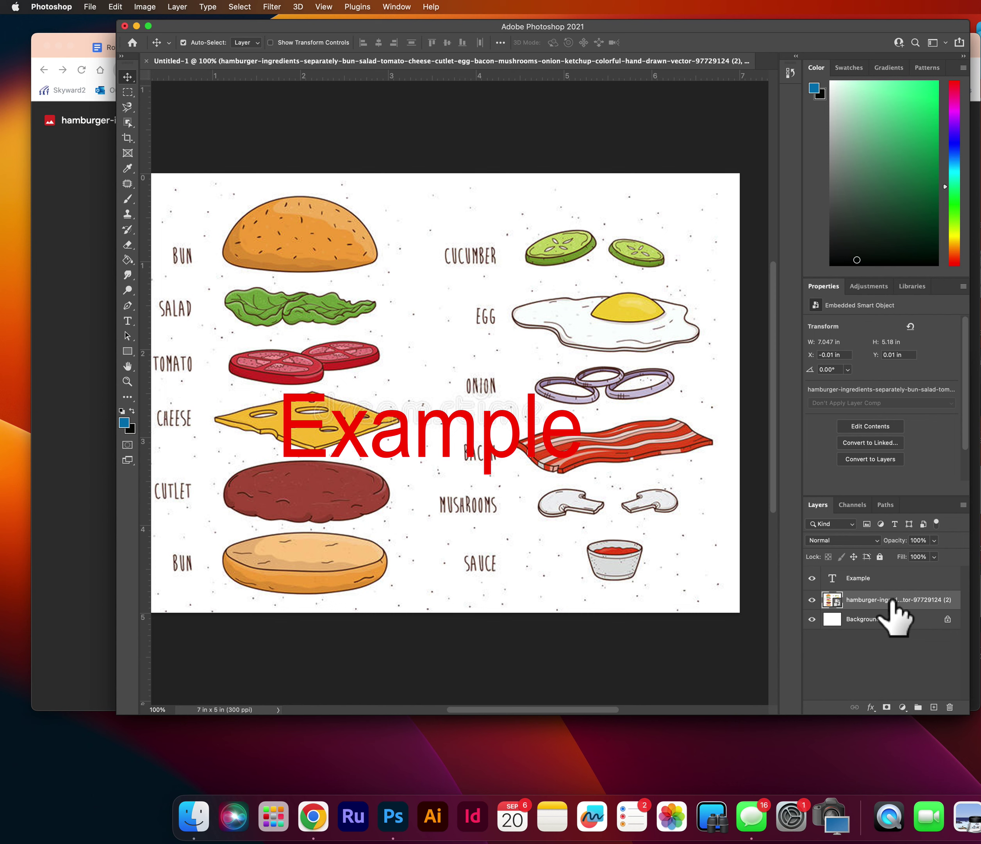
pyautogui.click(813, 600)
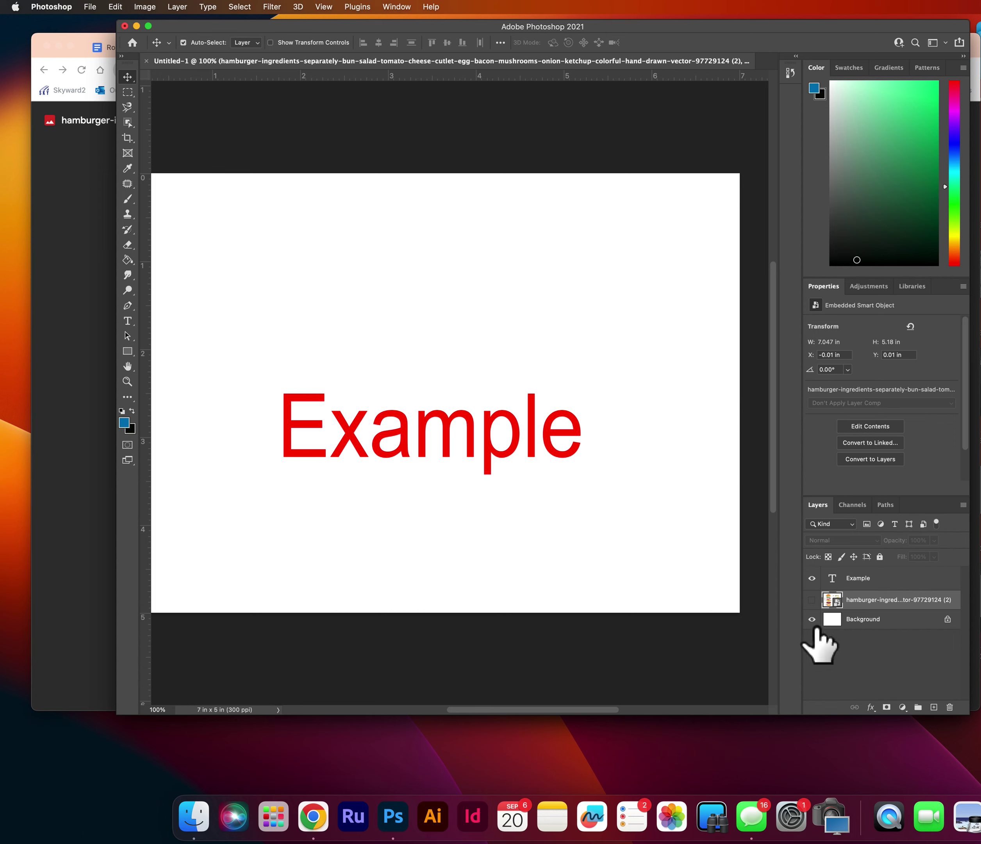
pyautogui.click(812, 600)
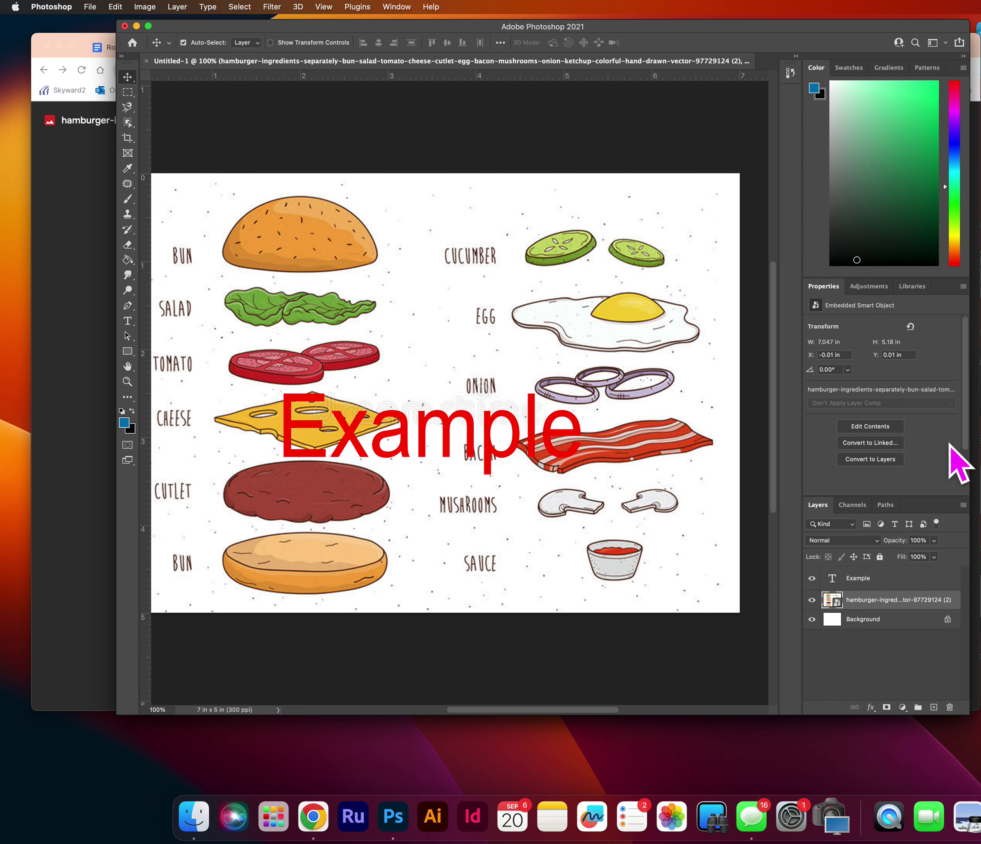
# Step: Convert the hamburger smart object into a regular pixel layer, retaining its transforms
pyautogui.click(874, 461)
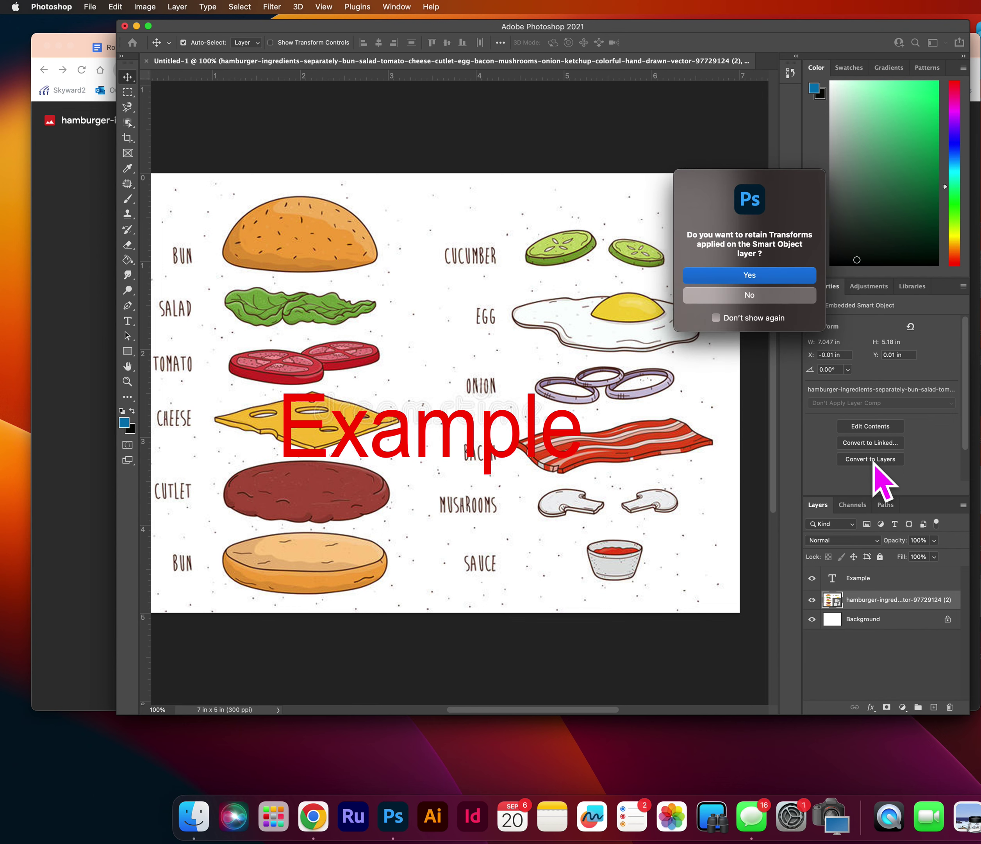
pyautogui.click(784, 276)
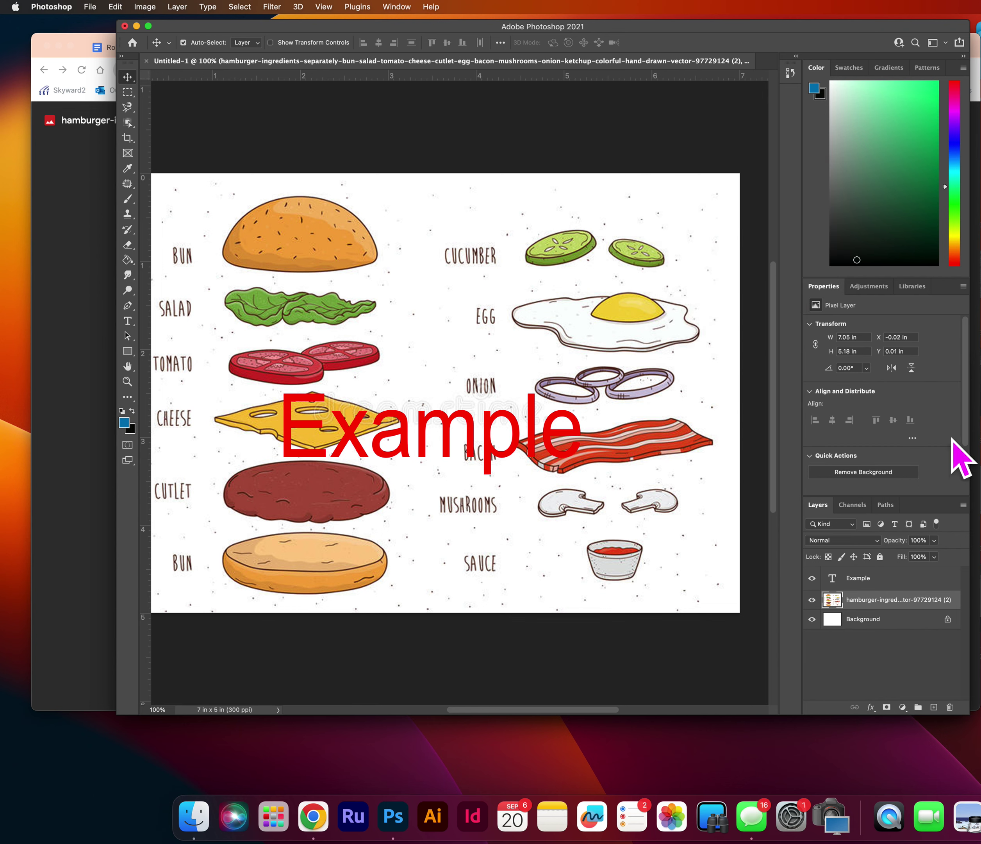
pyautogui.scroll(-2, 966, 426)
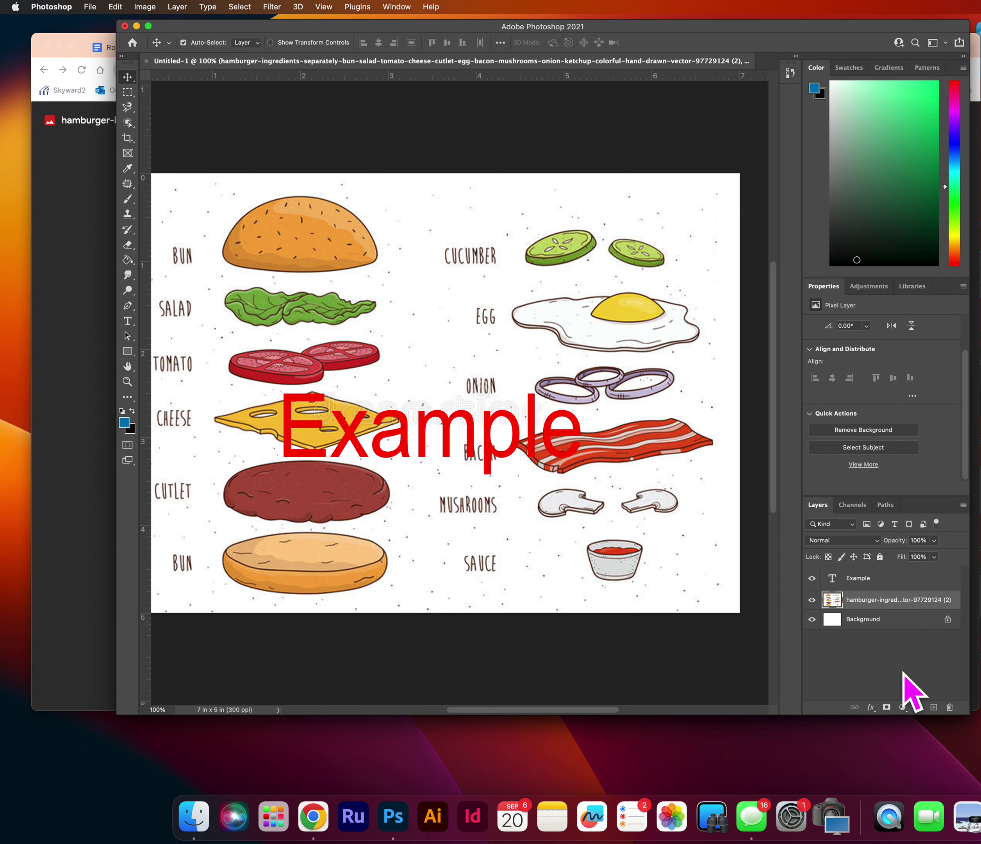
# Step: Add a new empty layer above the hamburger image and name it 'Top Bun'
pyautogui.hscroll(-2, 583, 526)
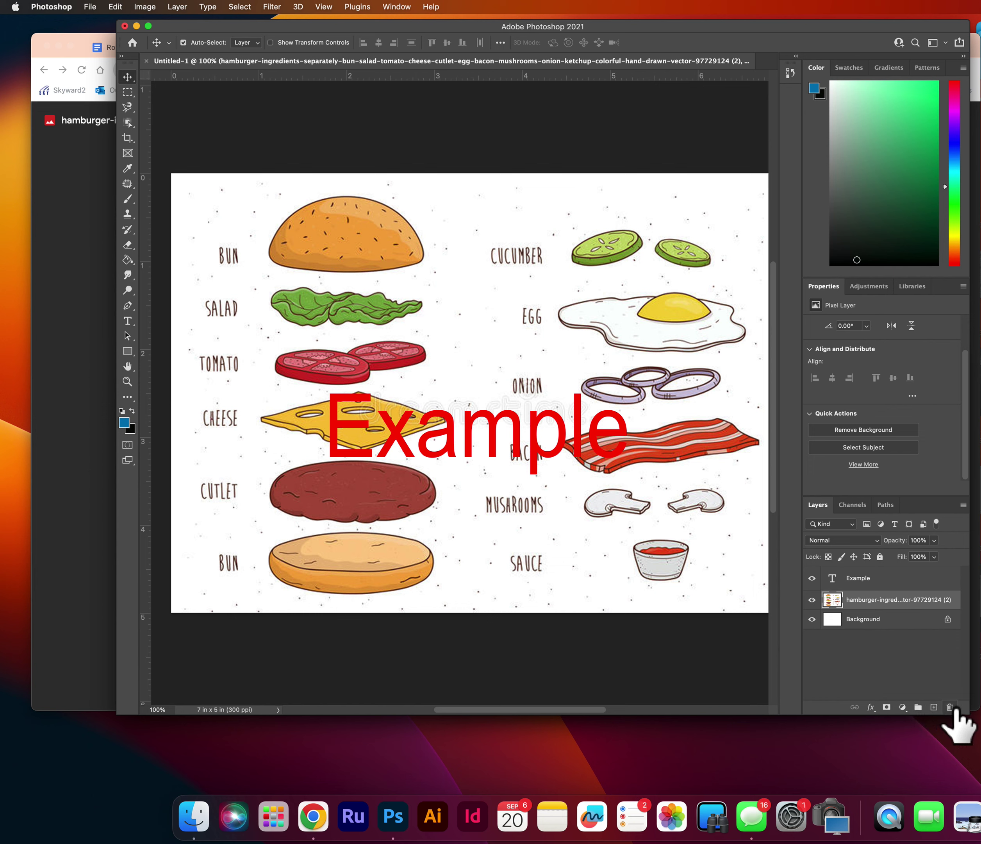
pyautogui.click(934, 708)
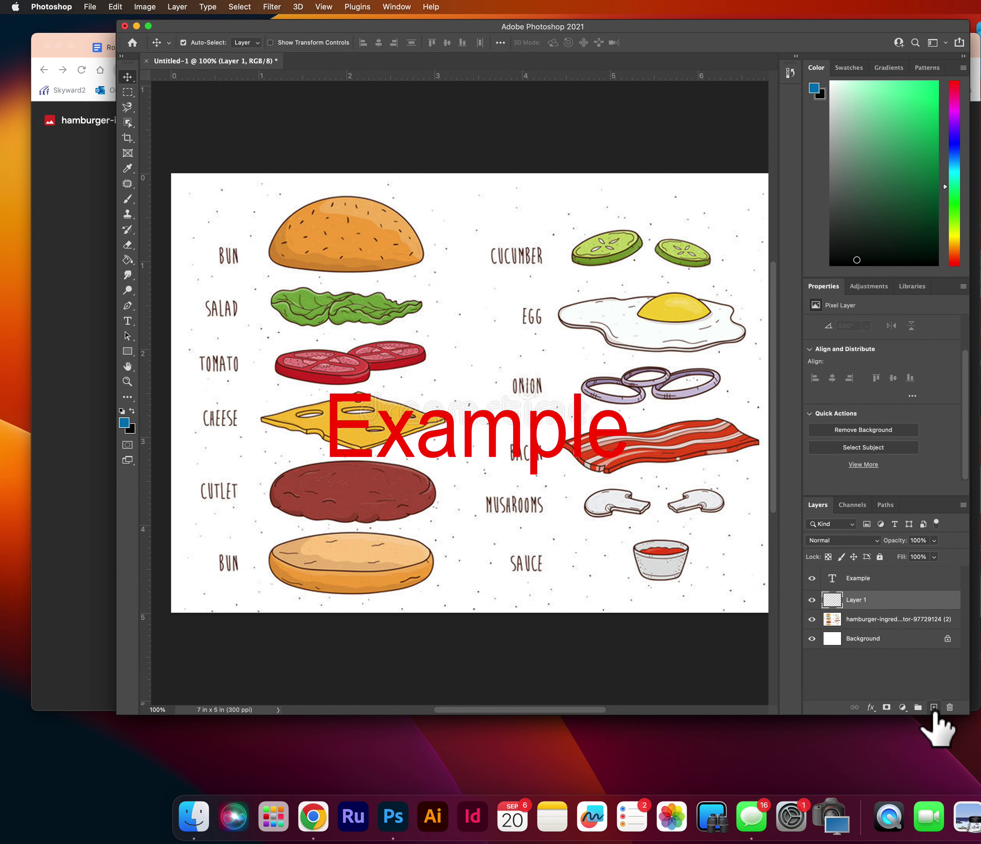
pyautogui.doubleClick(859, 599)
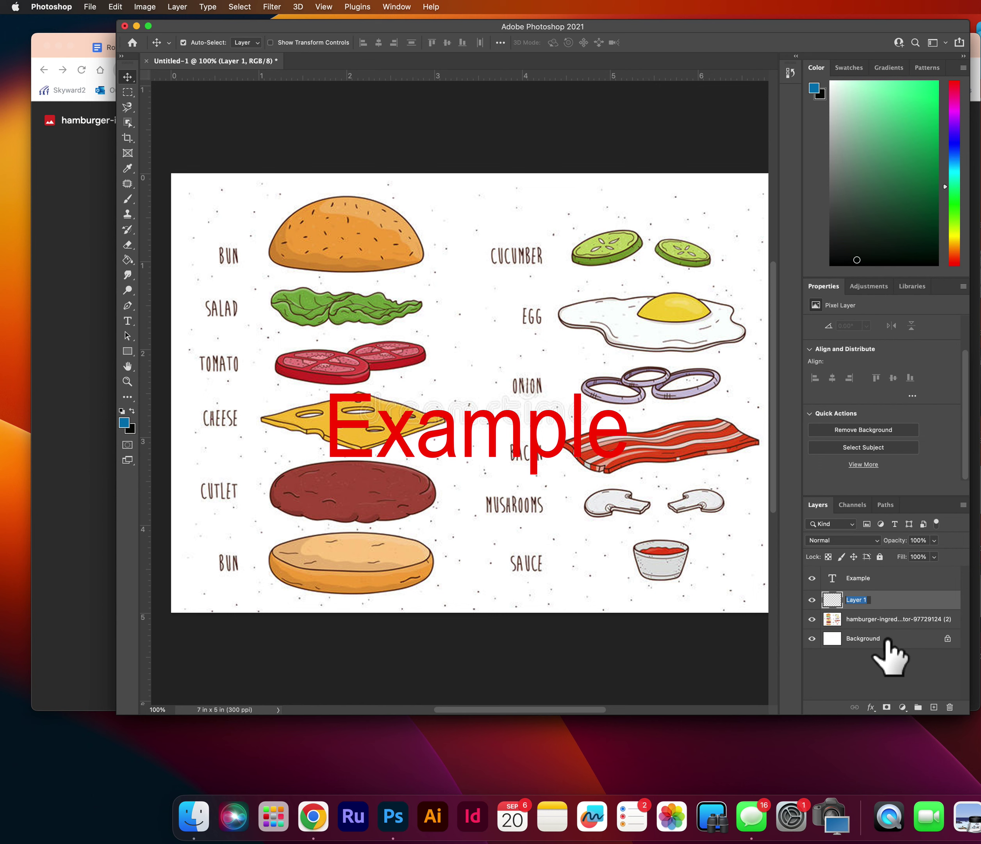
pyautogui.write('Top Bun')
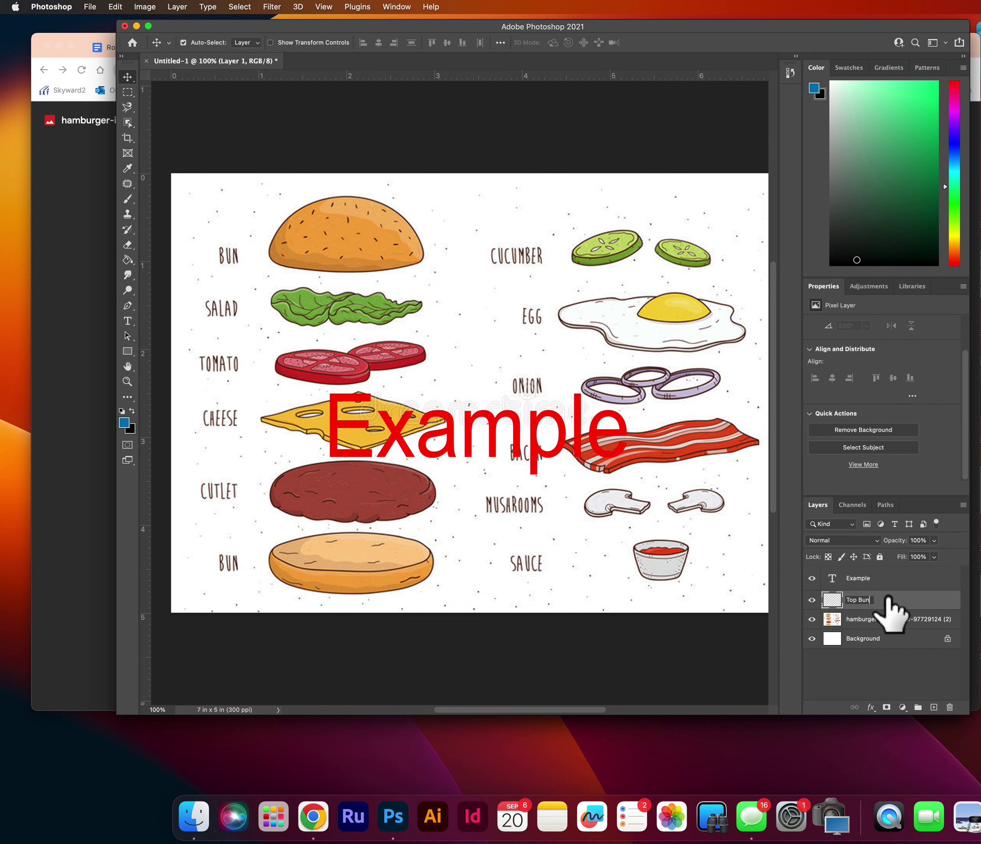
pyautogui.press('Return')
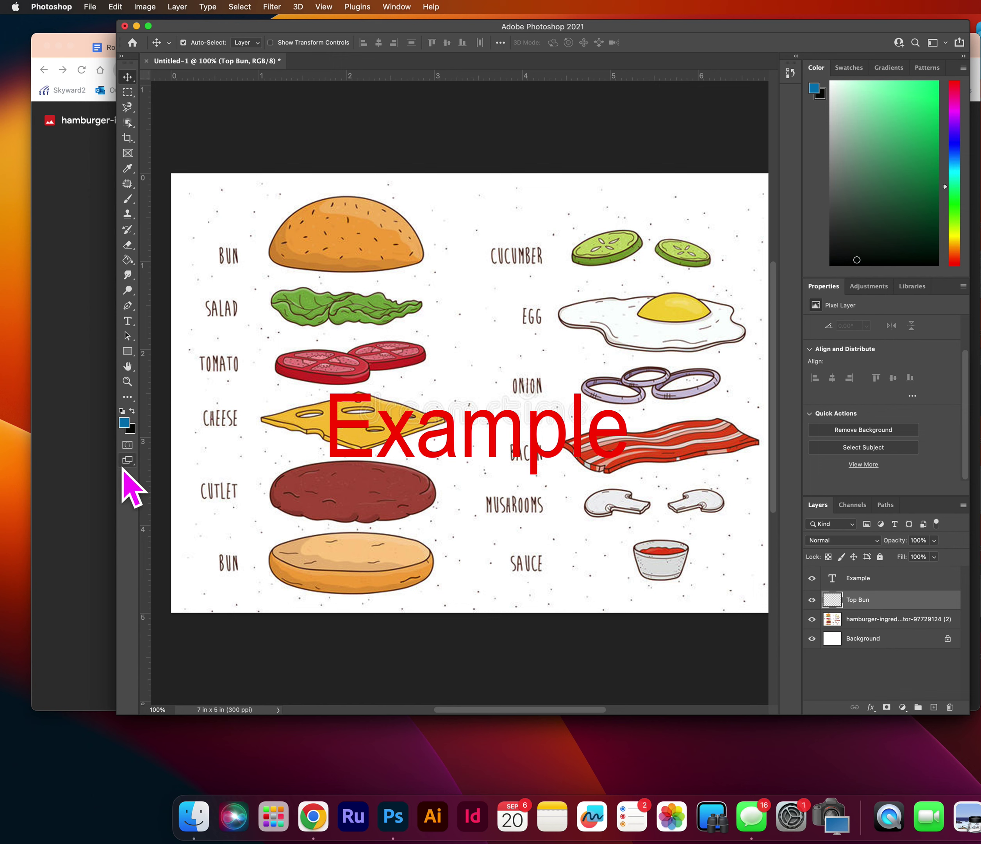
# Step: Trace a Magnetic Lasso selection around the top bun in the ingredients illustration
pyautogui.click(128, 80)
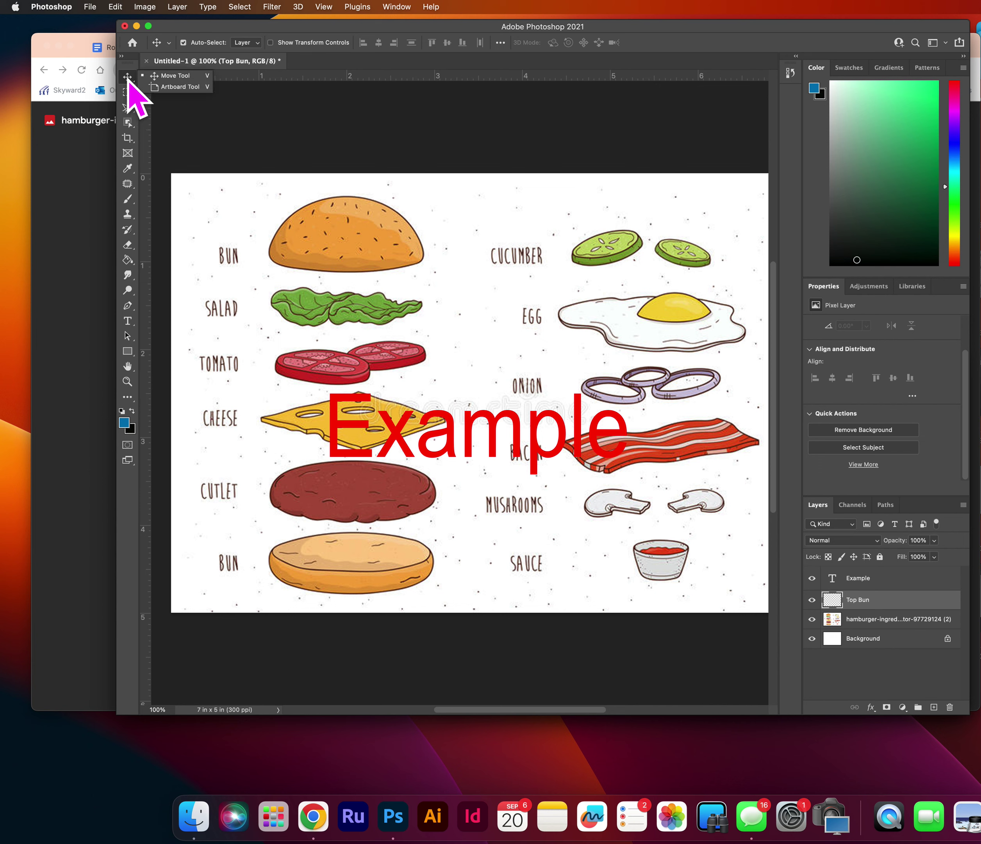
pyautogui.click(128, 92)
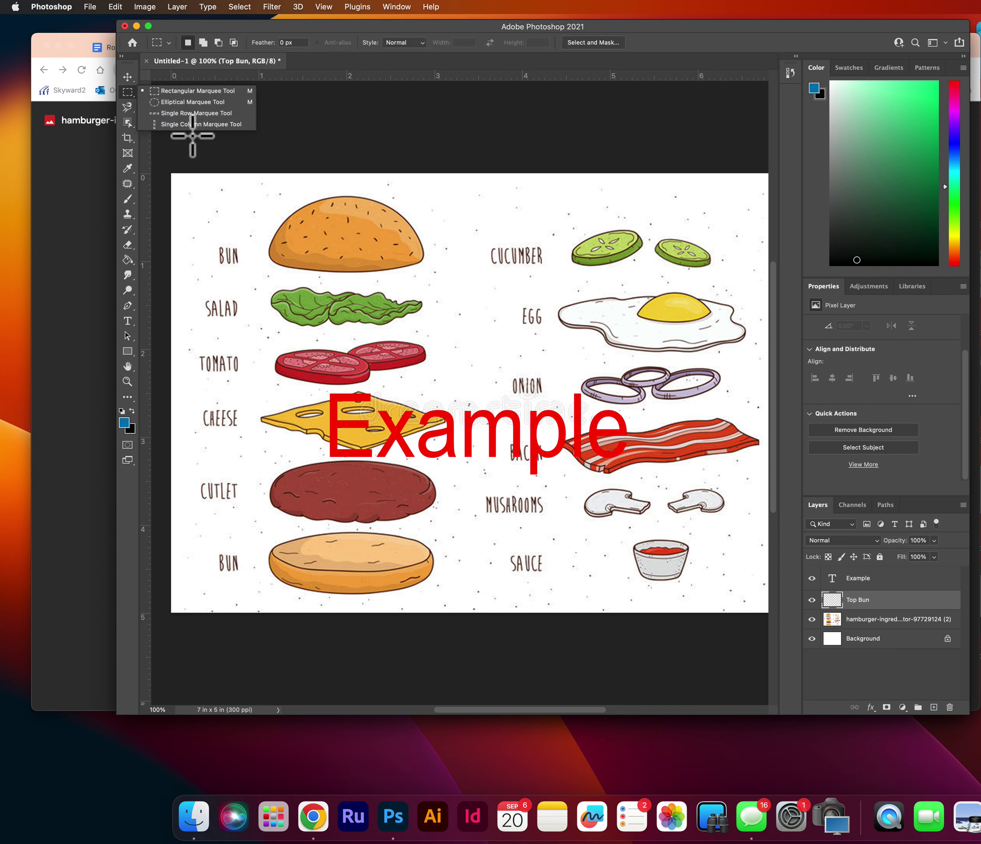
pyautogui.click(127, 107)
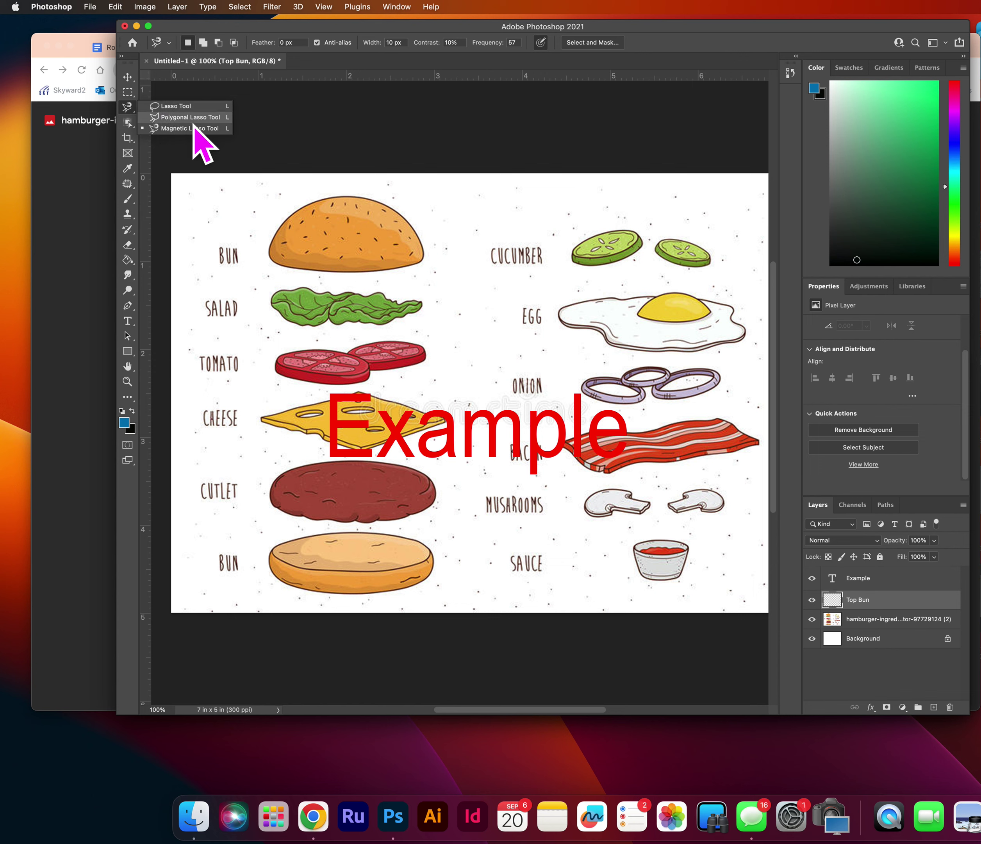
pyautogui.click(168, 131)
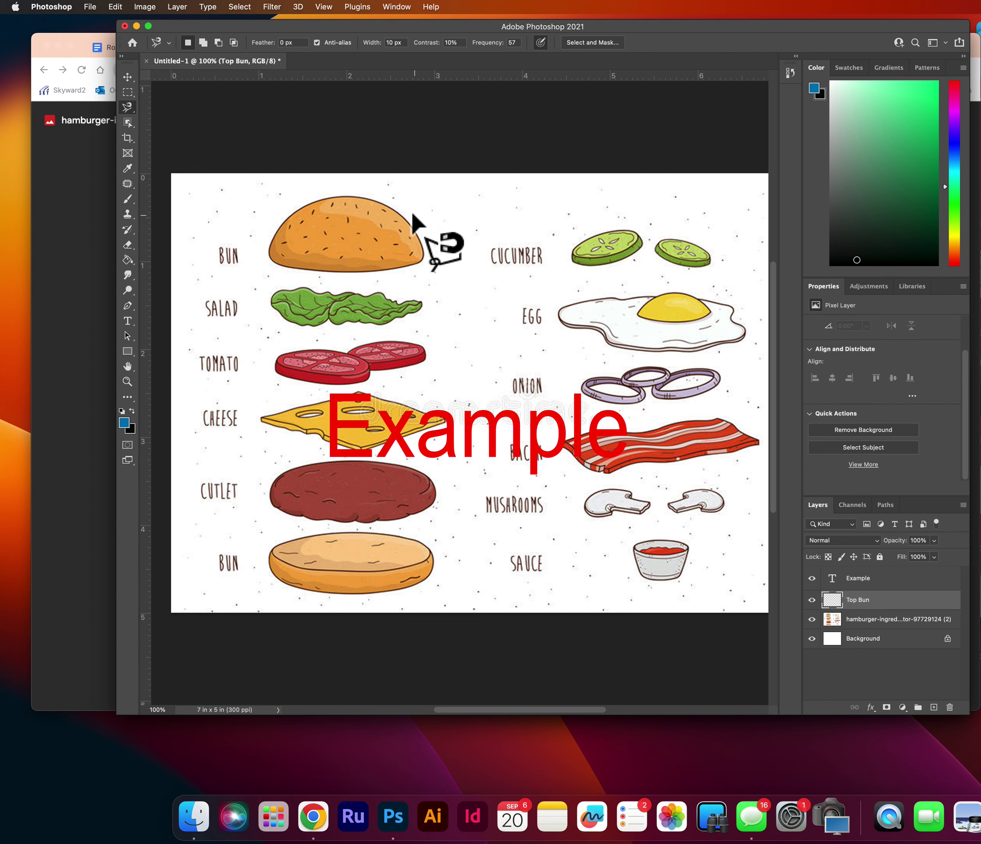
pyautogui.click(341, 194)
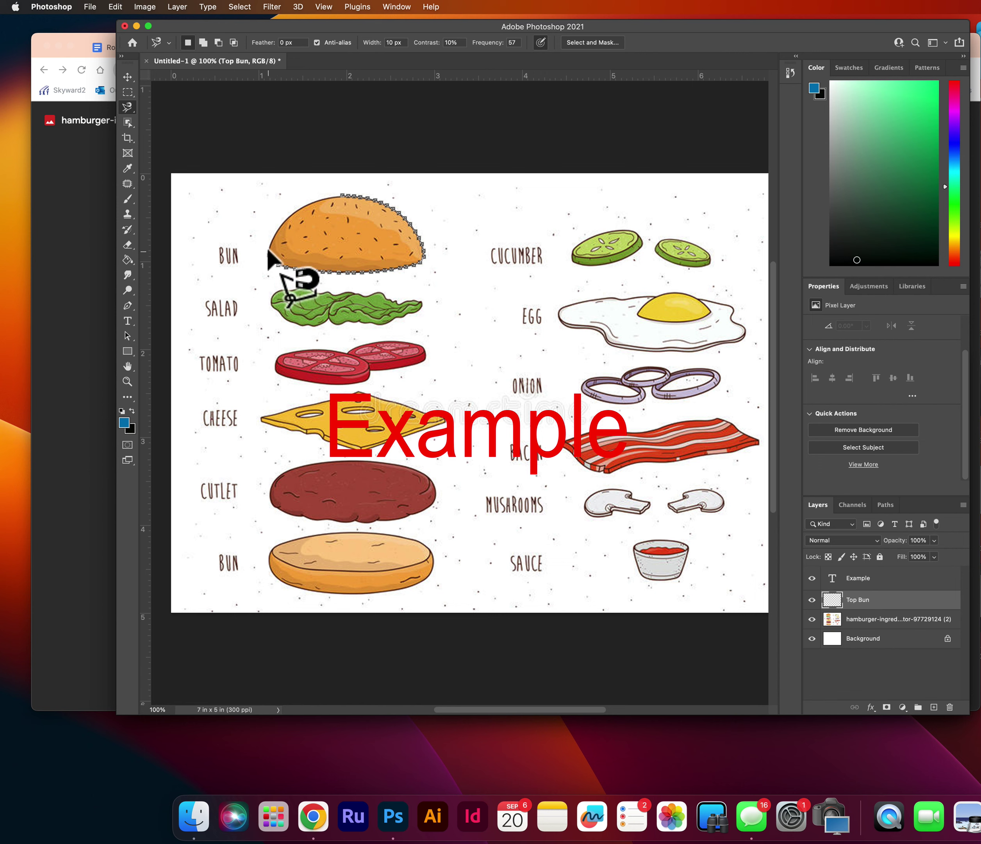
pyautogui.doubleClick(305, 204)
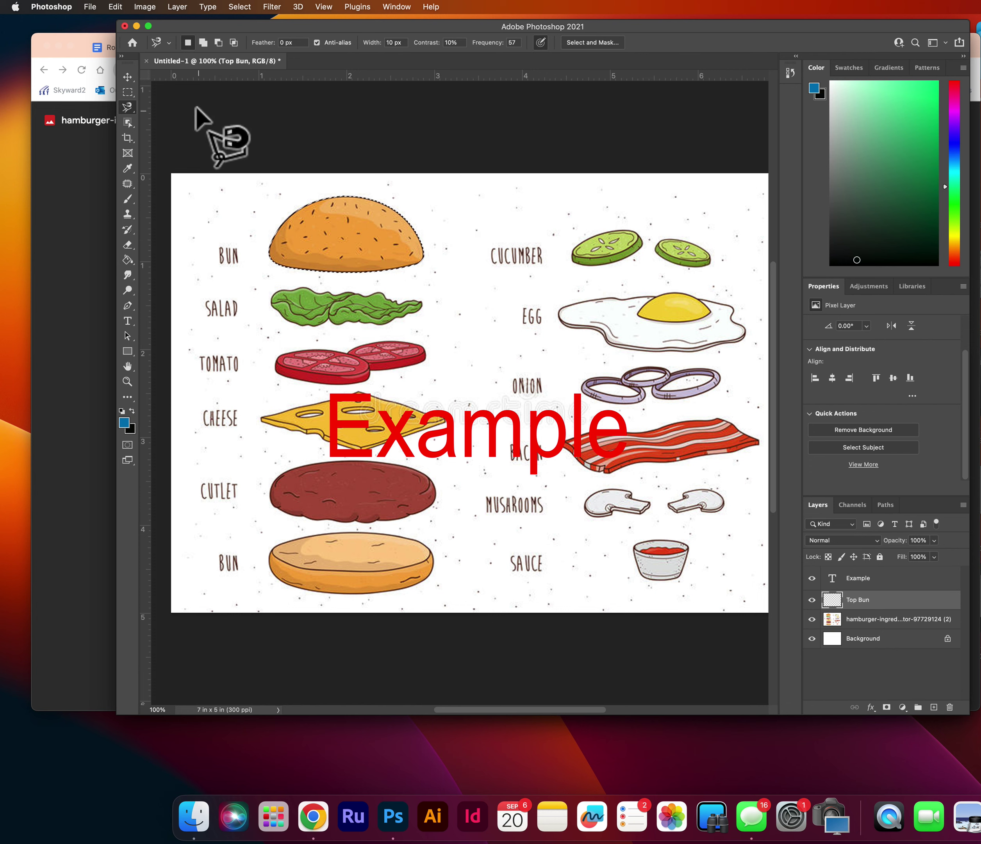
# Step: Dismiss the empty-selection alert, shift the top bun on the ingredients layer, and activate Top Bun
pyautogui.click(127, 78)
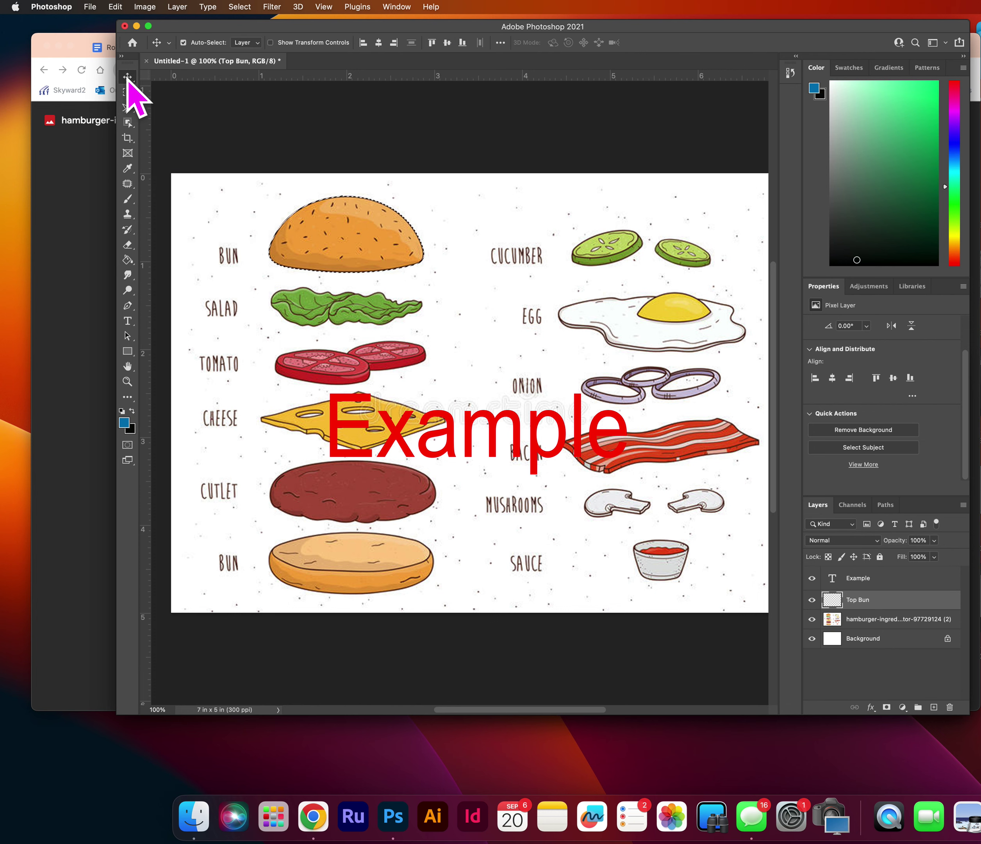
pyautogui.moveTo(351, 241); pyautogui.dragTo(449, 278)
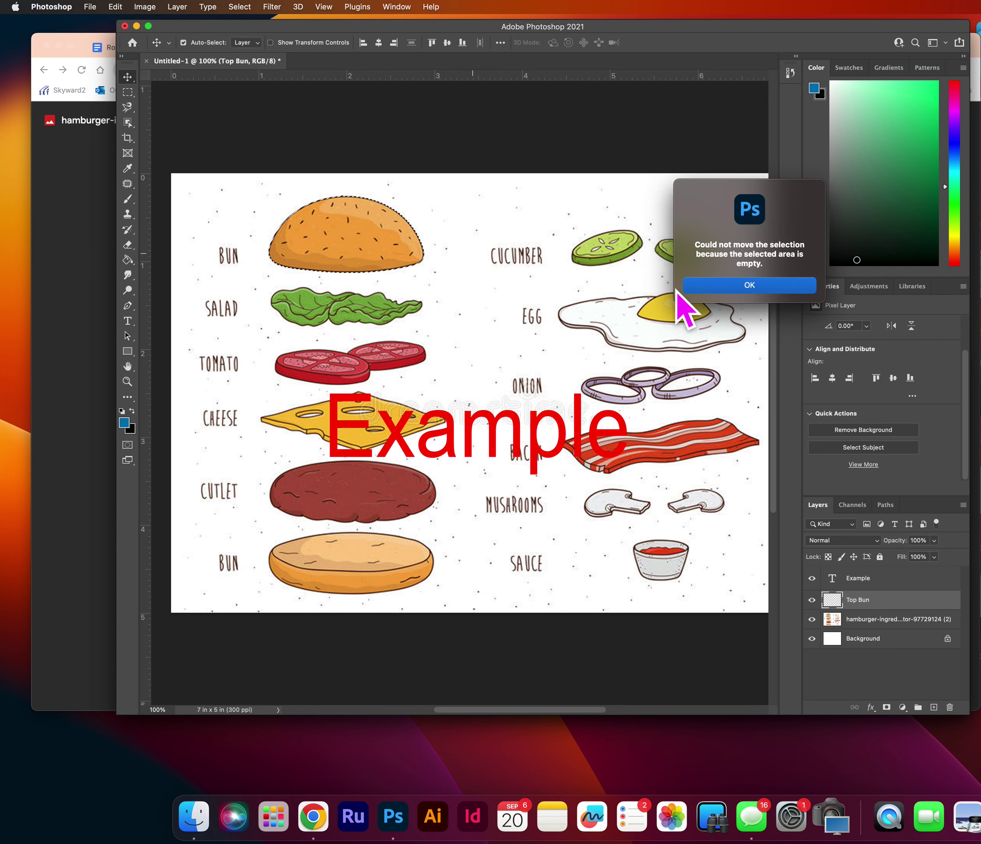
pyautogui.click(791, 287)
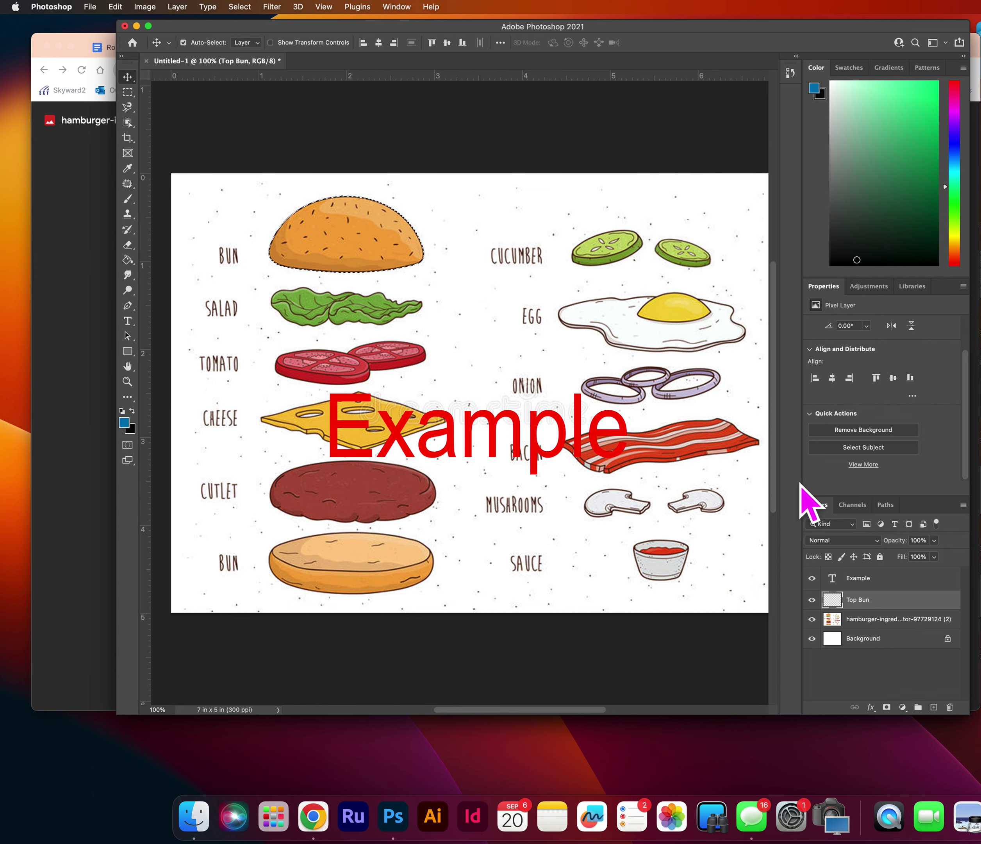
pyautogui.click(901, 620)
pyautogui.moveTo(354, 218)
pyautogui.mouseDown()
pyautogui.moveTo(335, 225)
pyautogui.moveTo(450, 228)
pyautogui.moveTo(333, 237)
pyautogui.moveTo(352, 224)
pyautogui.mouseUp()
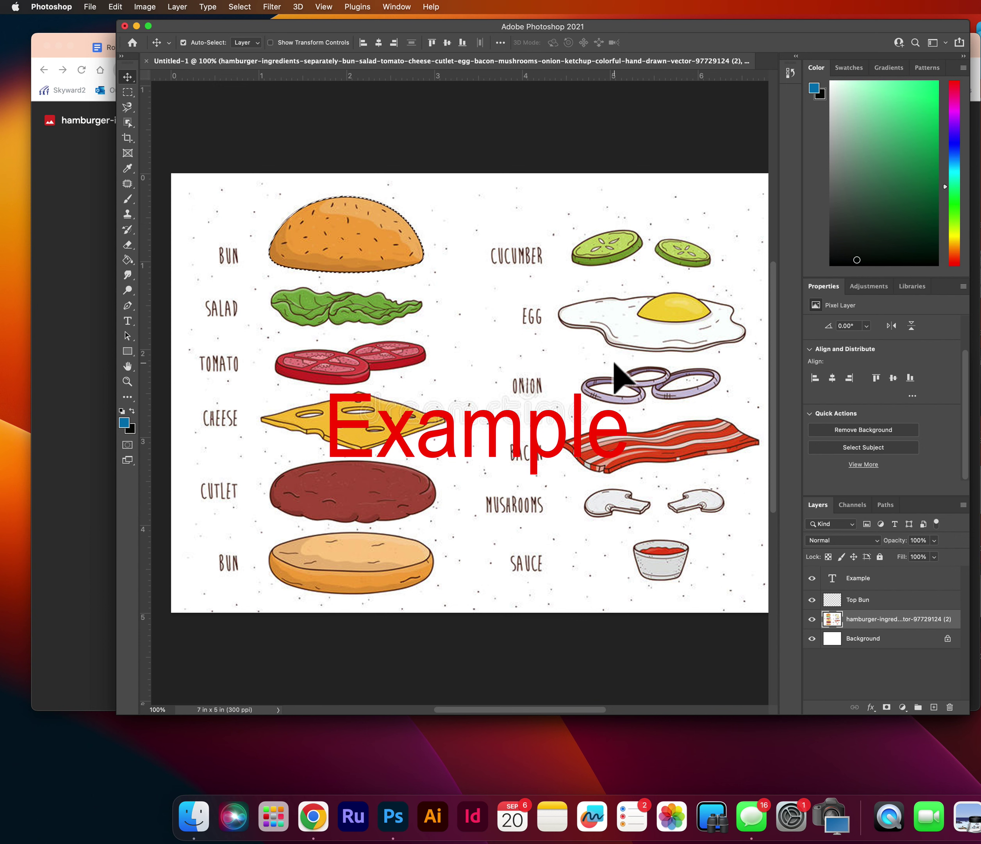
pyautogui.click(861, 601)
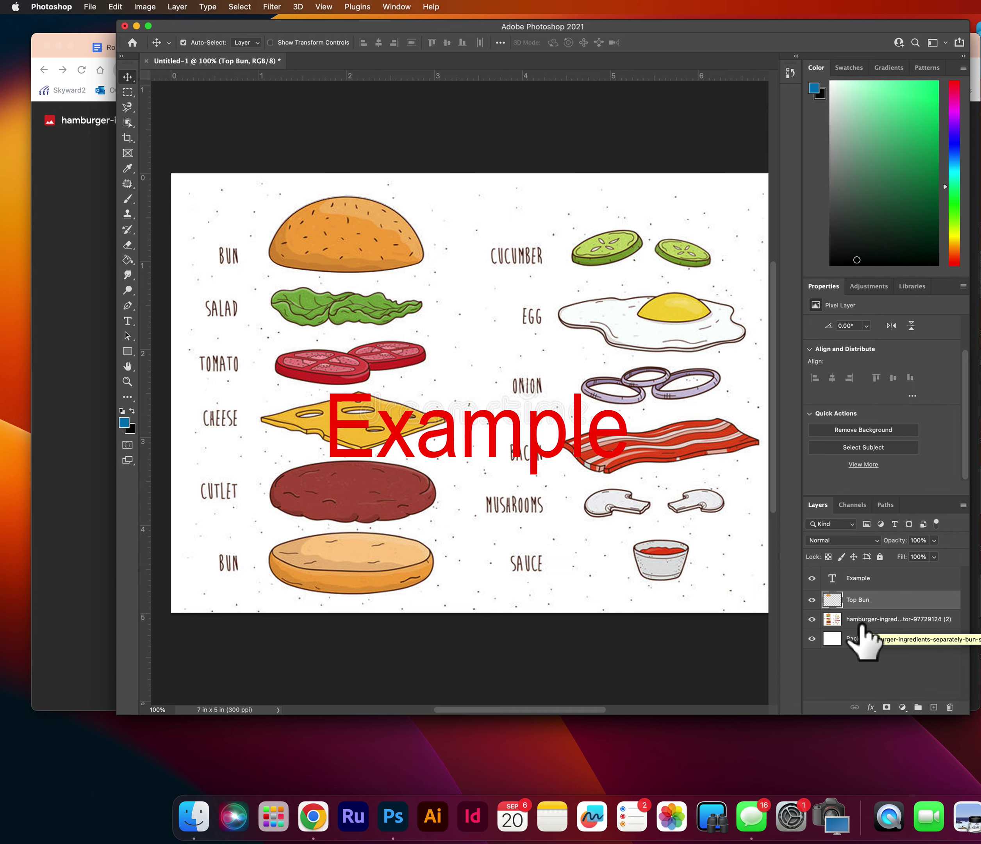
# Step: Move the top bun to the canvas centre above Example, then show the illustration and hide Top Bun
pyautogui.click(812, 619)
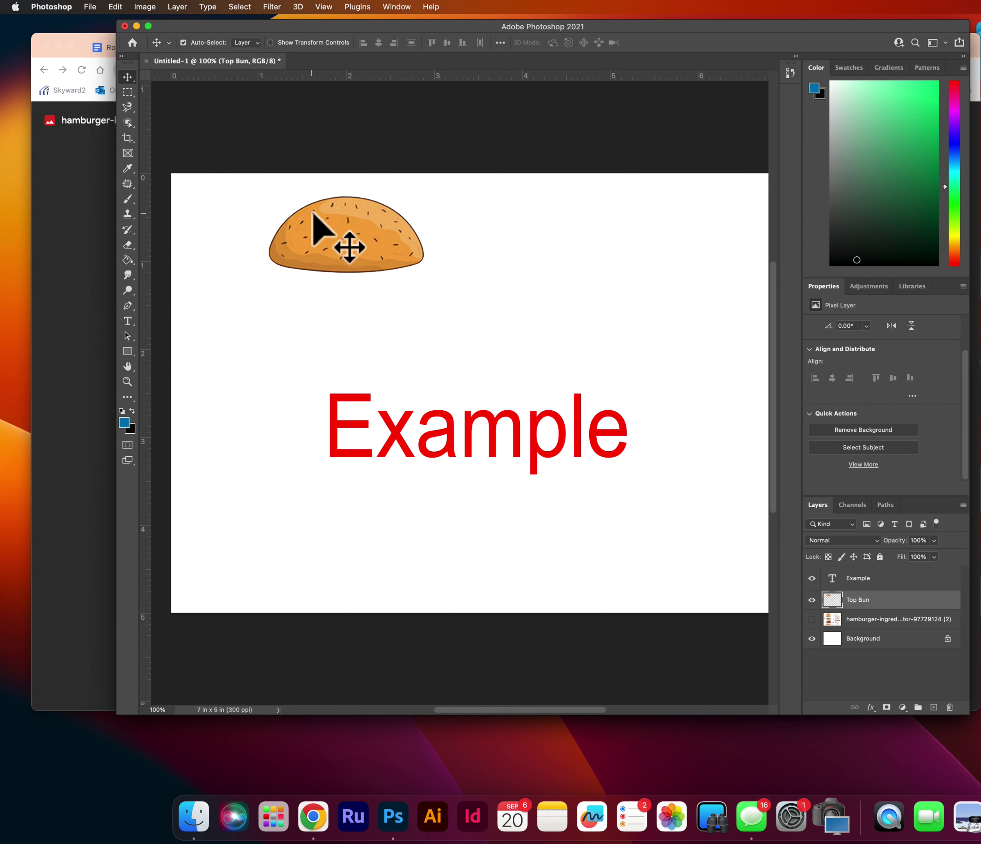
pyautogui.moveTo(340, 227); pyautogui.dragTo(472, 286)
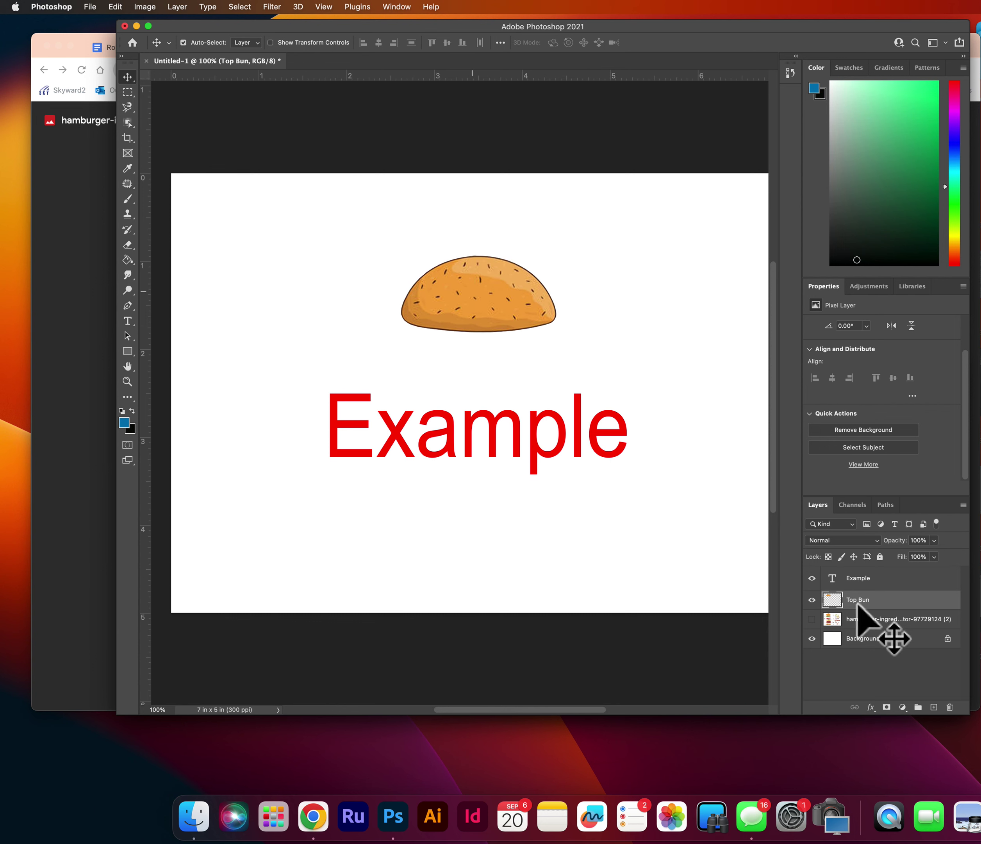
pyautogui.click(812, 618)
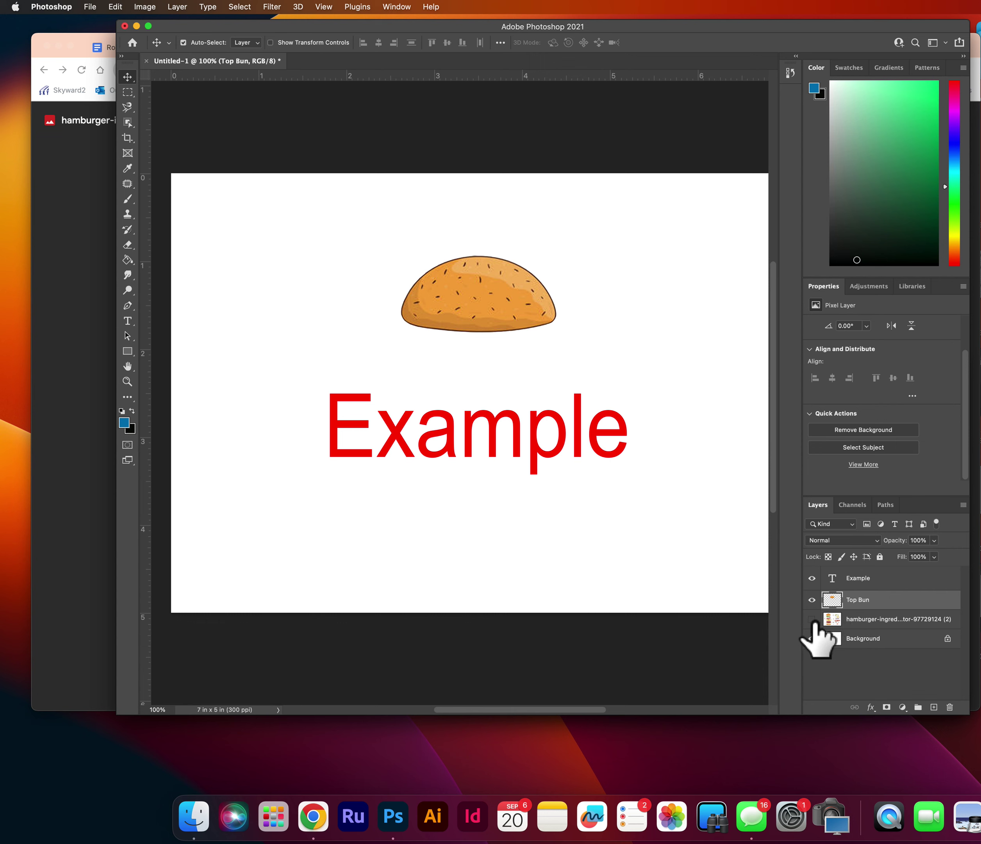
pyautogui.click(813, 619)
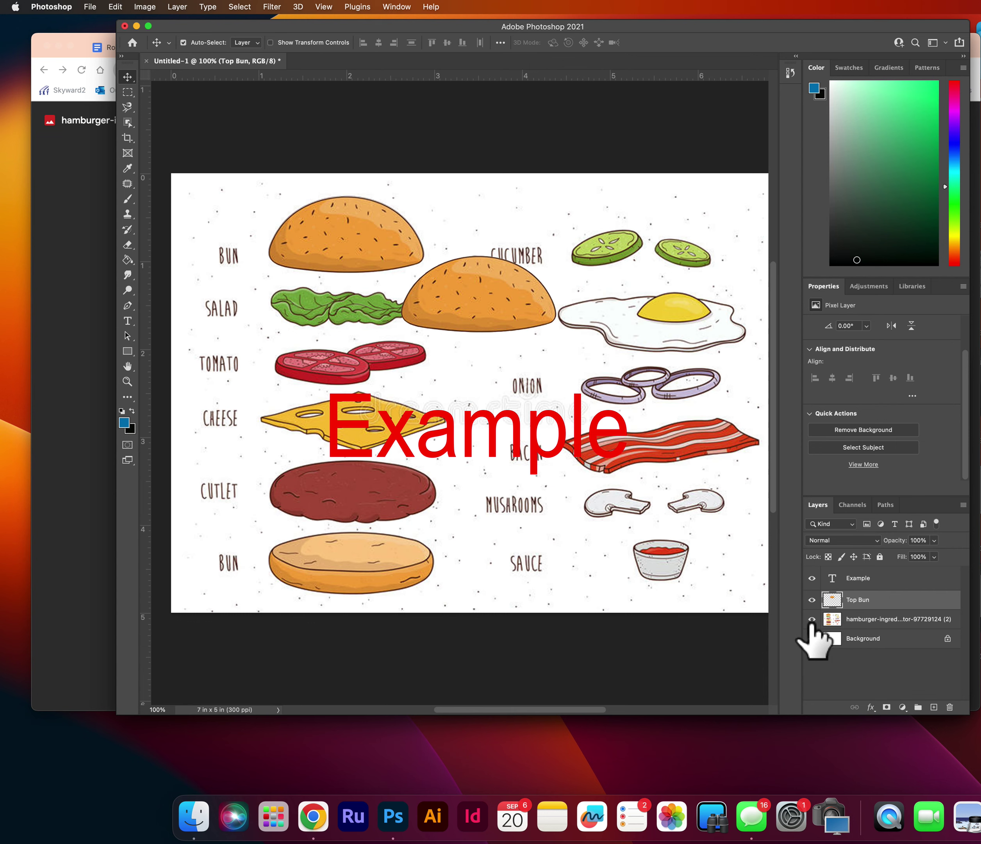
pyautogui.click(812, 599)
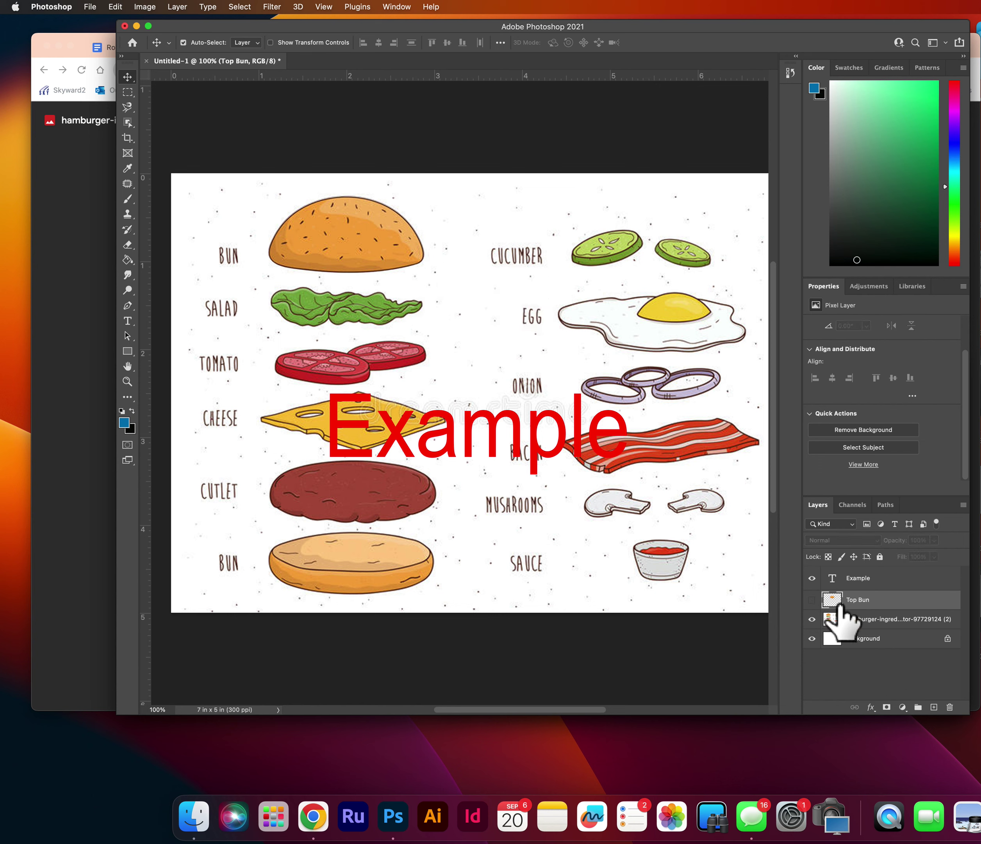
# Step: Add a new empty layer named 'Lettuce'
pyautogui.click(934, 706)
pyautogui.doubleClick(856, 600)
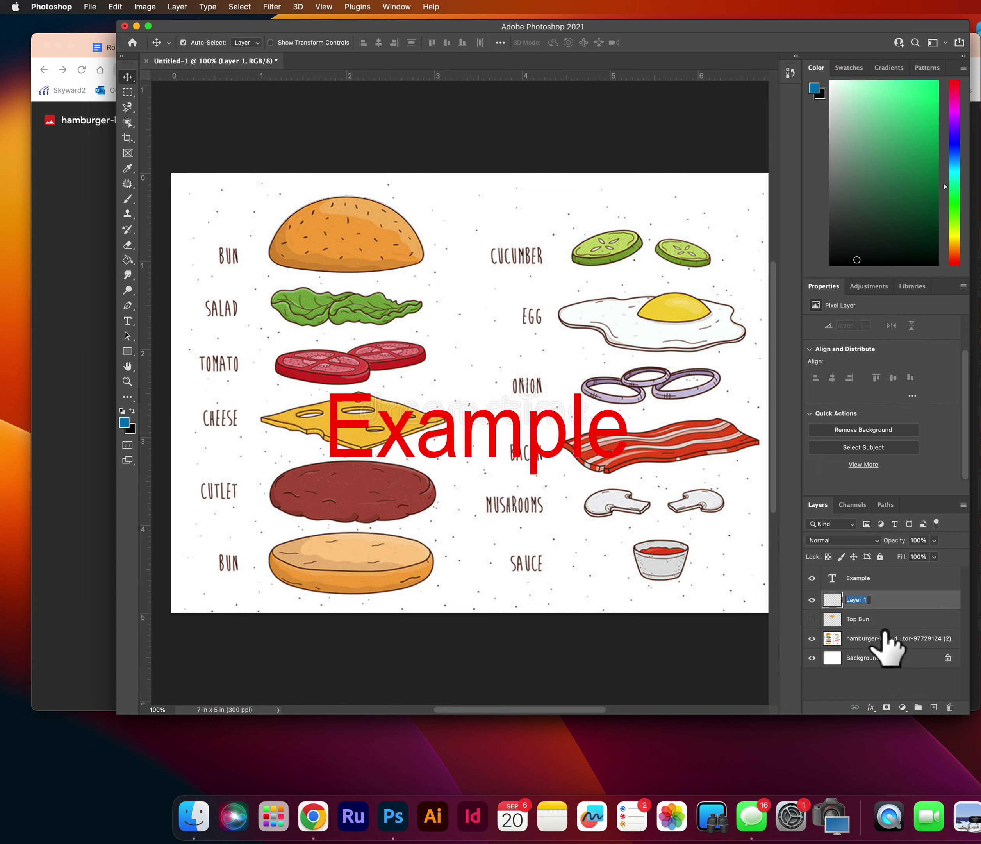
pyautogui.write('Lettuce')
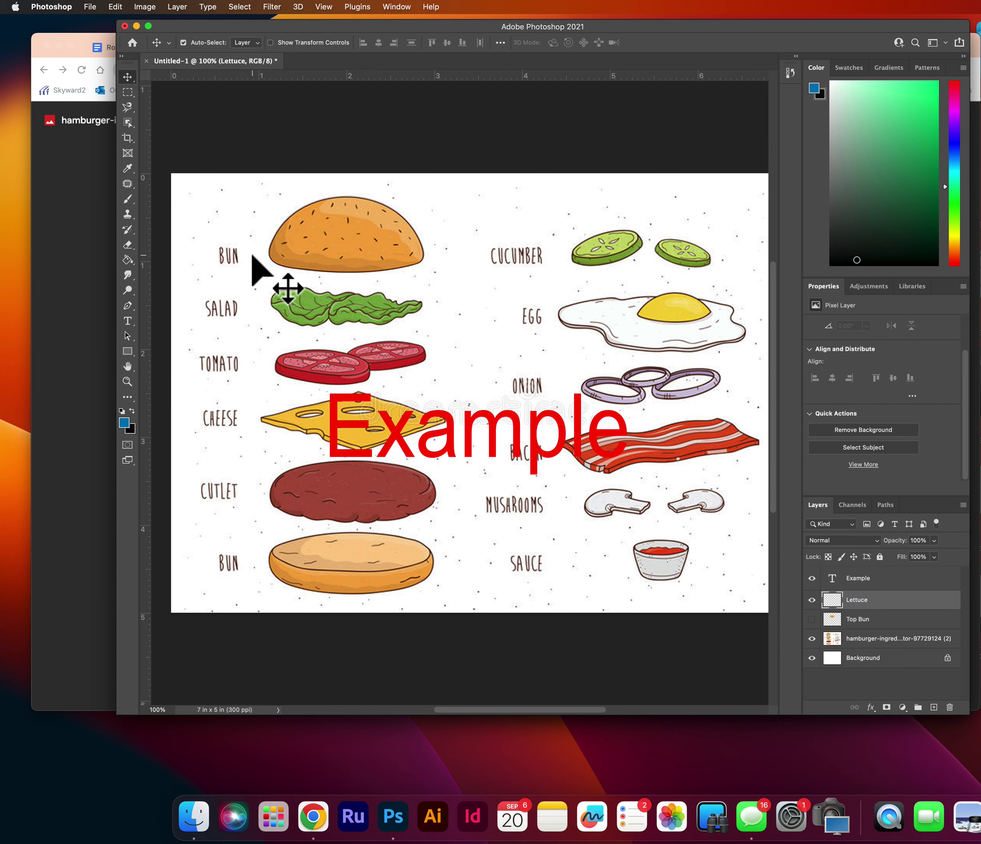
# Step: Select the lettuce on the ingredients layer with the Object Selection Tool and put it into the Lettuce layer
pyautogui.click(127, 124)
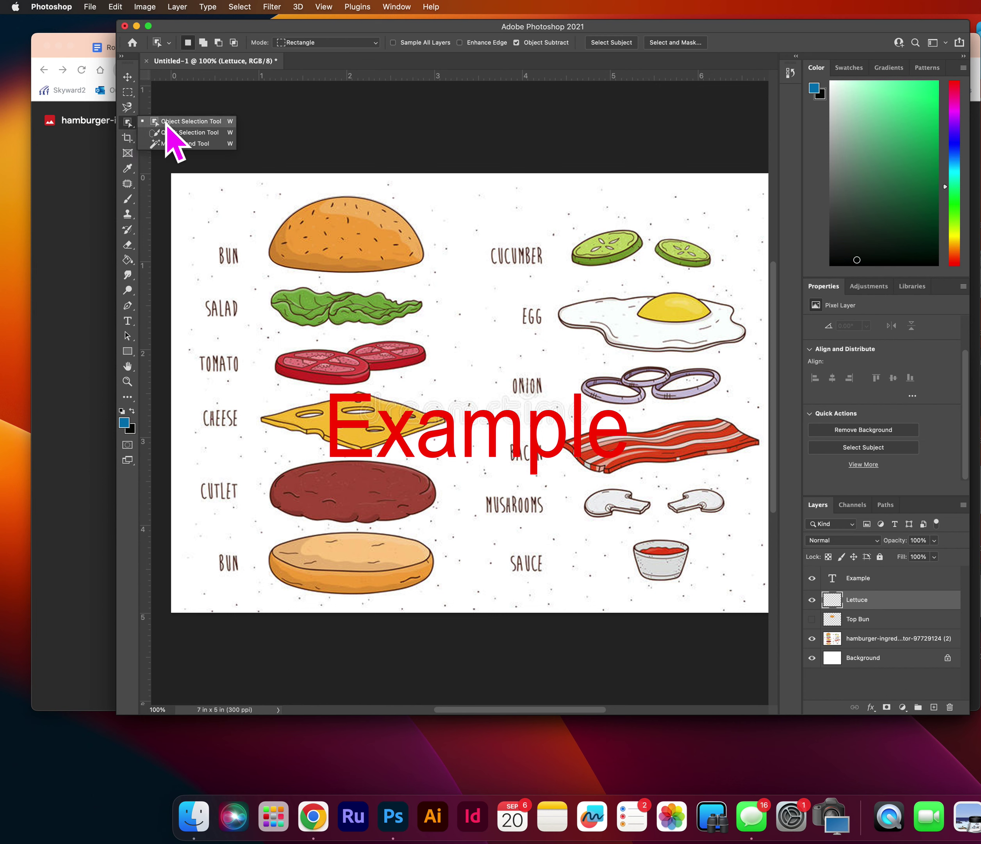
pyautogui.click(201, 125)
pyautogui.moveTo(392, 326); pyautogui.dragTo(278, 294)
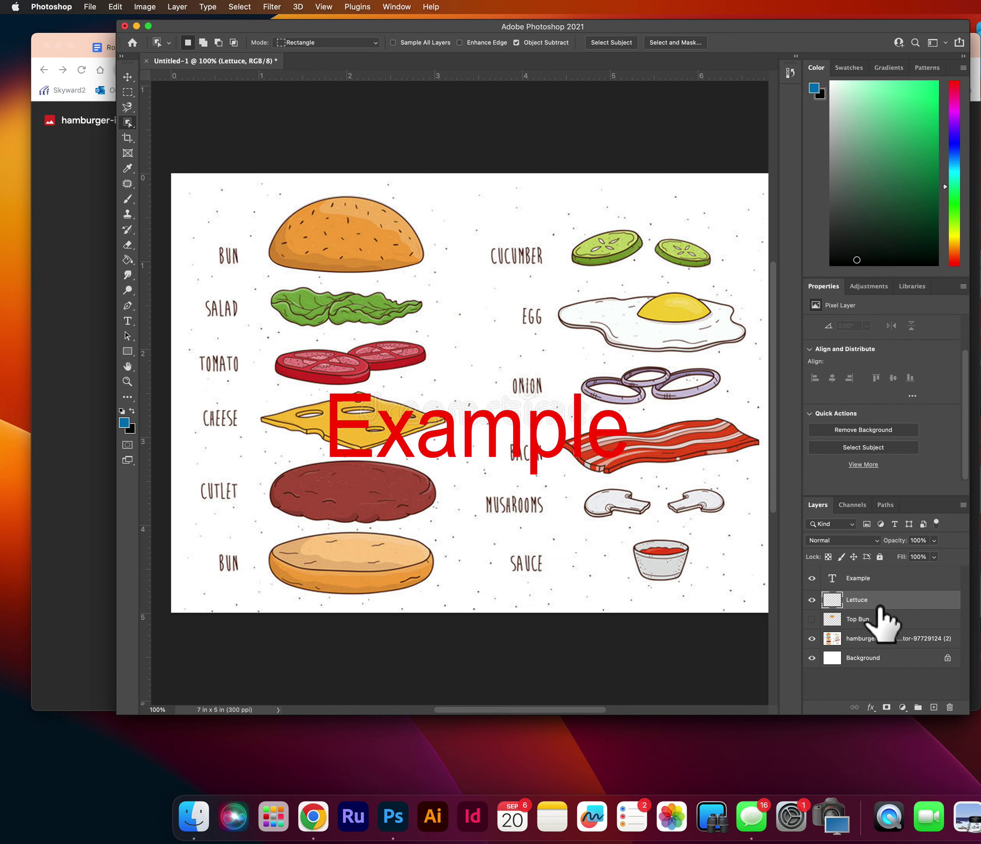
pyautogui.click(880, 637)
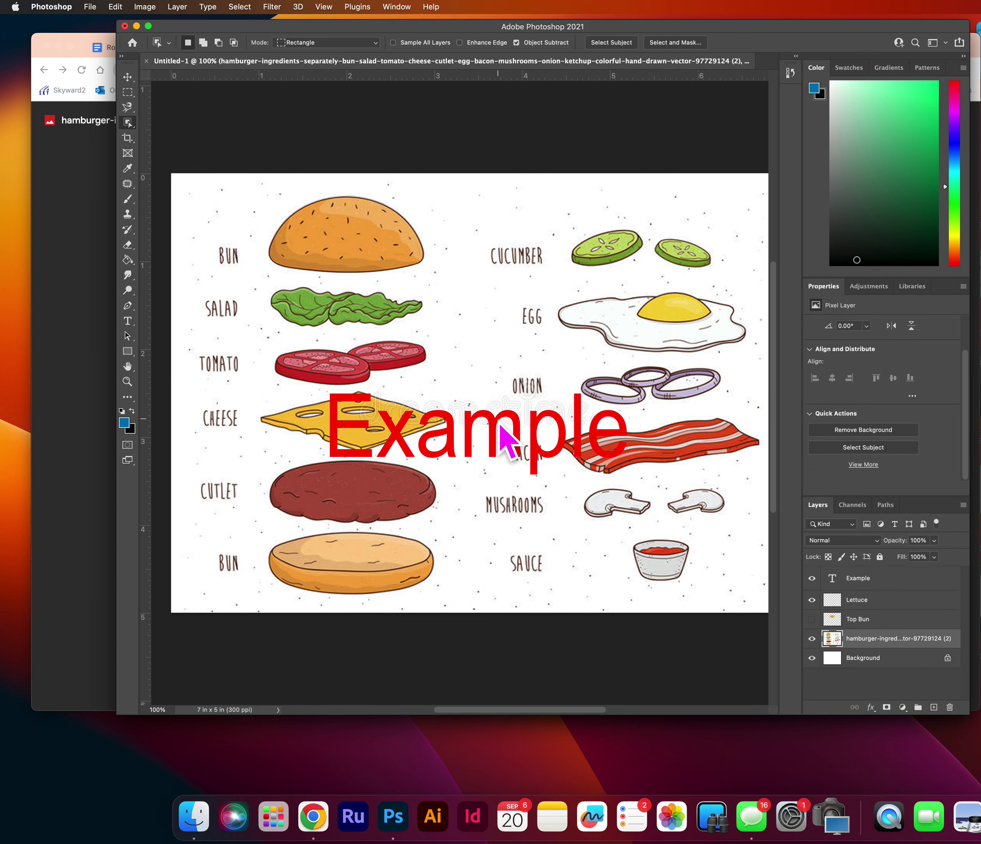
pyautogui.moveTo(292, 313); pyautogui.dragTo(252, 273)
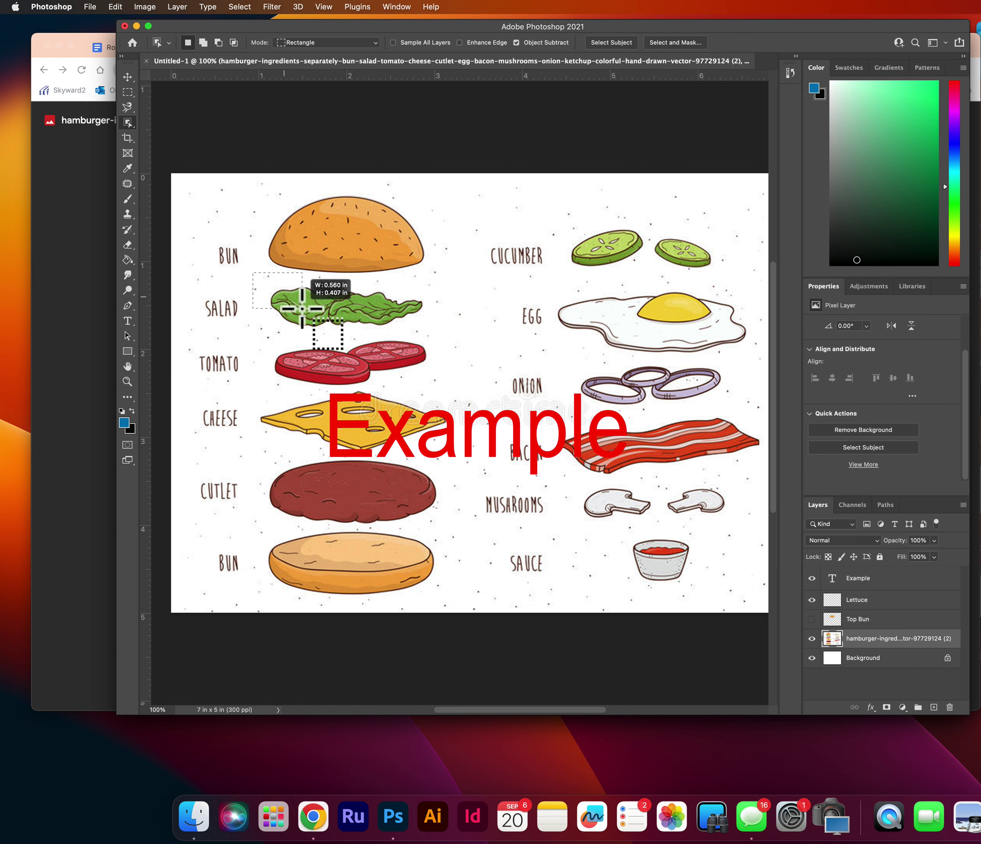
pyautogui.moveTo(388, 335); pyautogui.dragTo(436, 335)
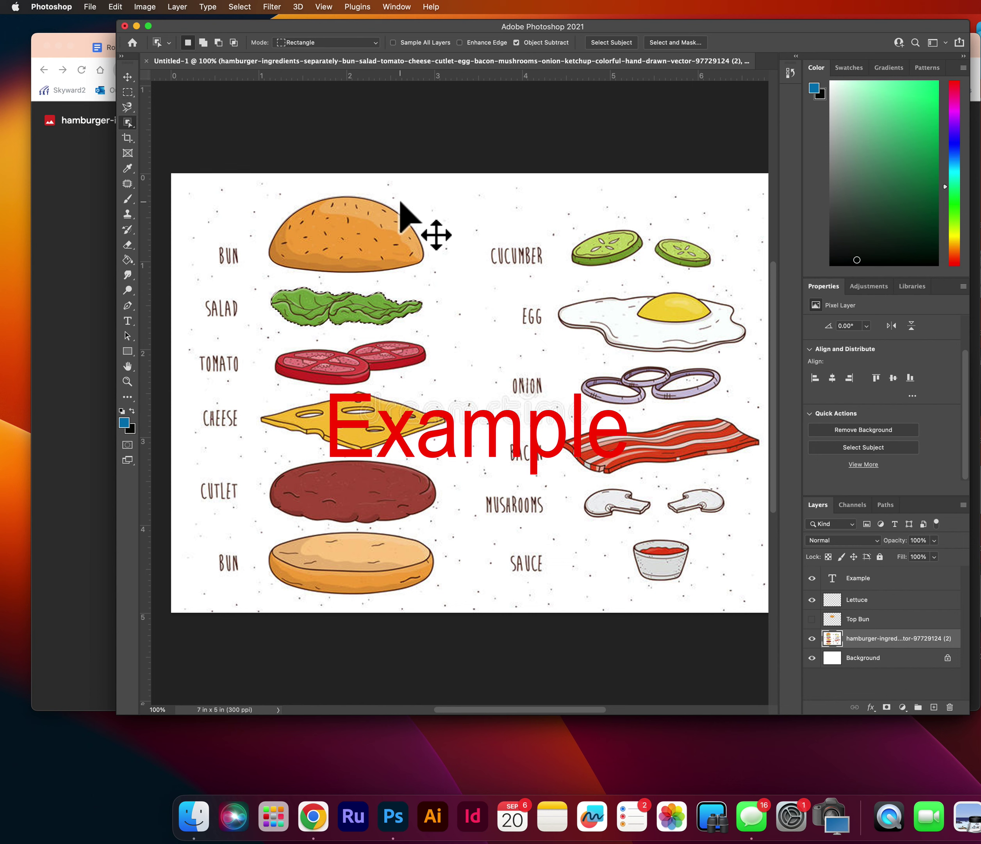
pyautogui.click(880, 600)
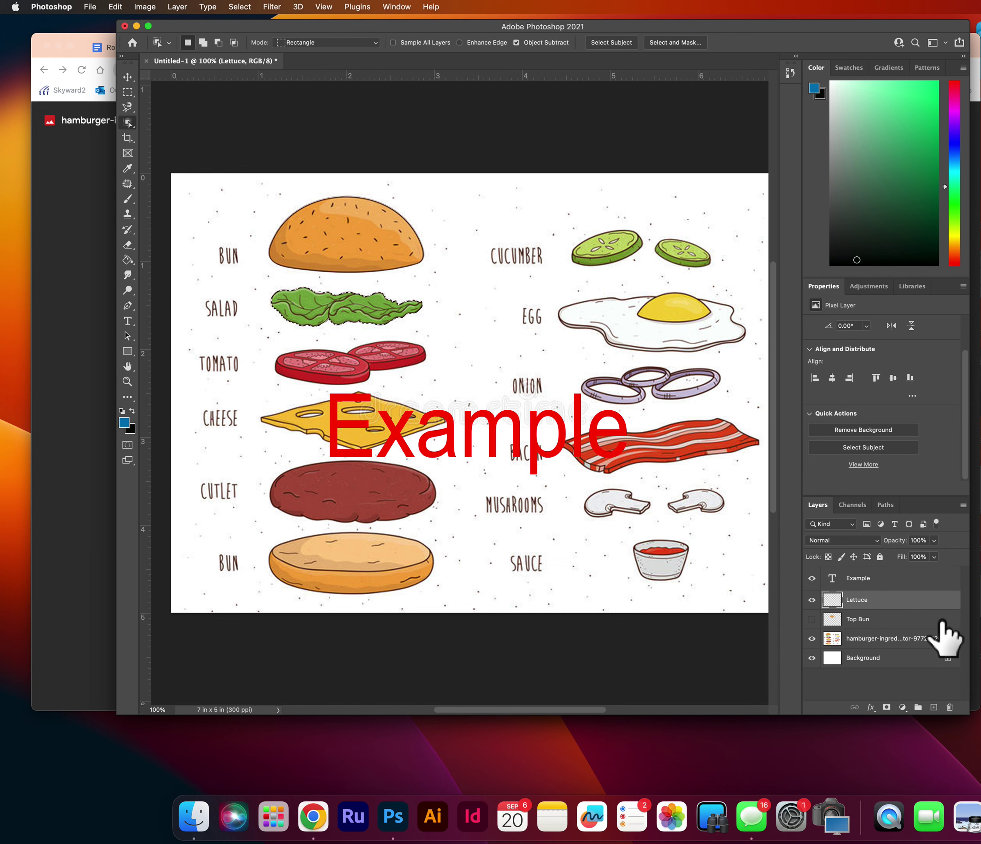
pyautogui.press('super+d')
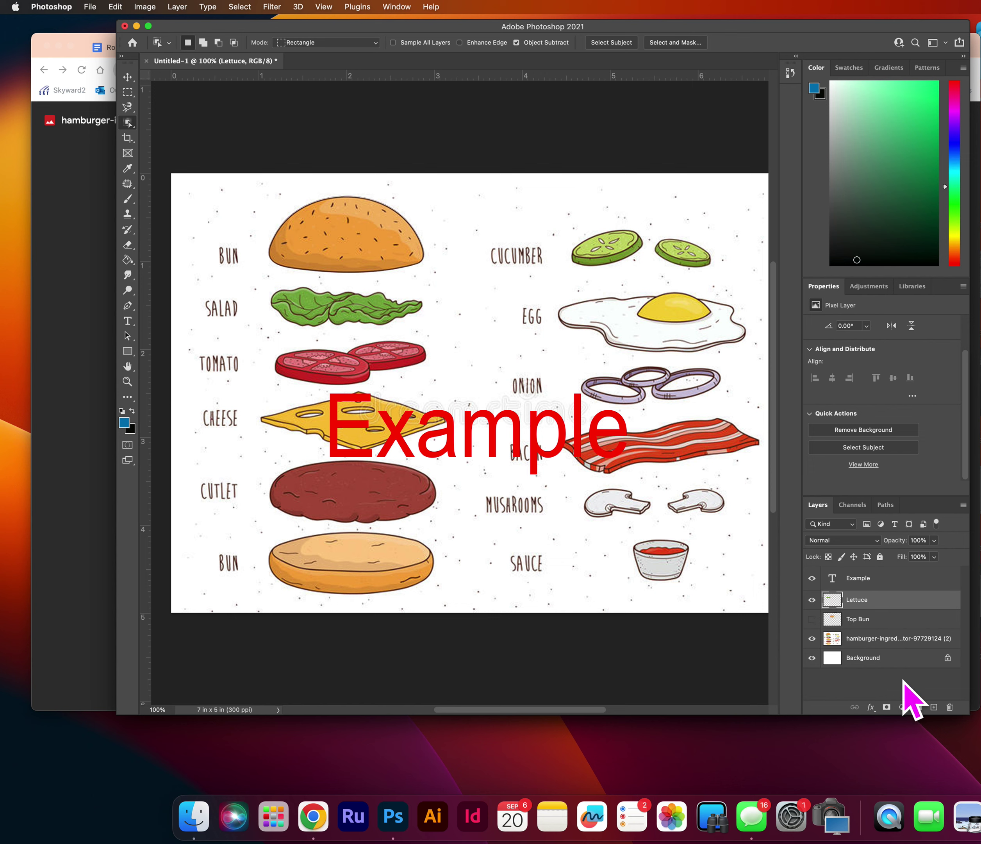
# Step: Add a new layer above Lettuce and name it Tomato
pyautogui.click(934, 707)
pyautogui.doubleClick(861, 604)
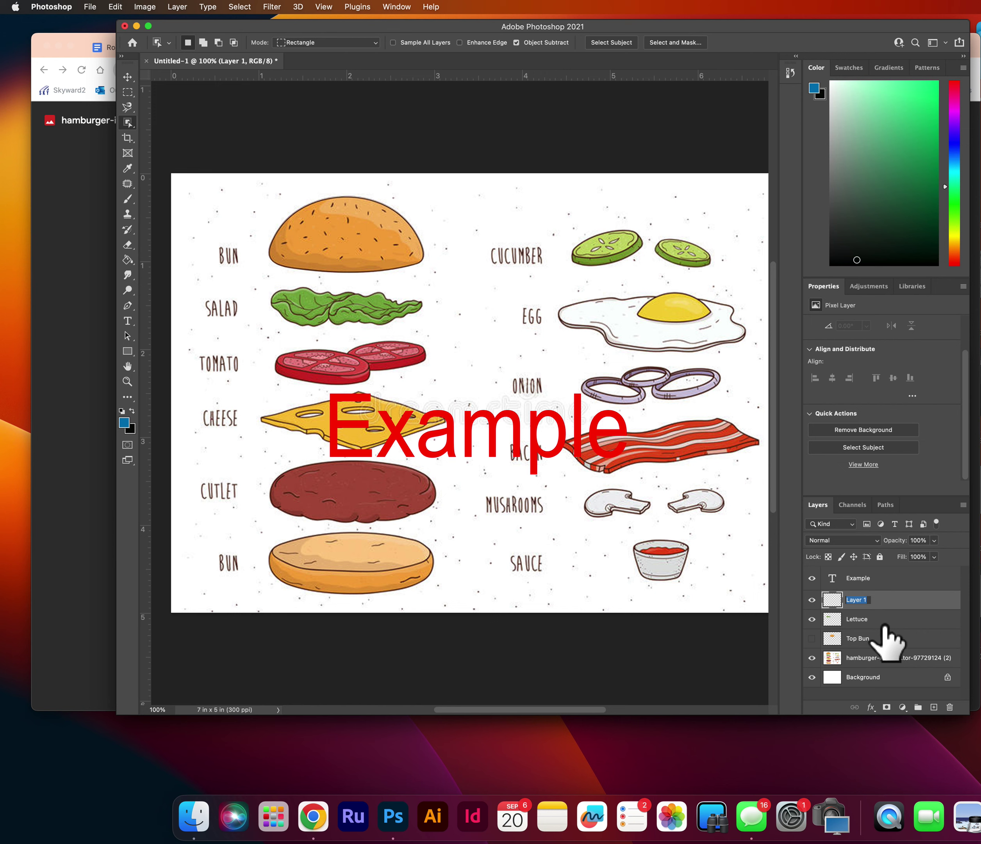
pyautogui.write('Tomato')
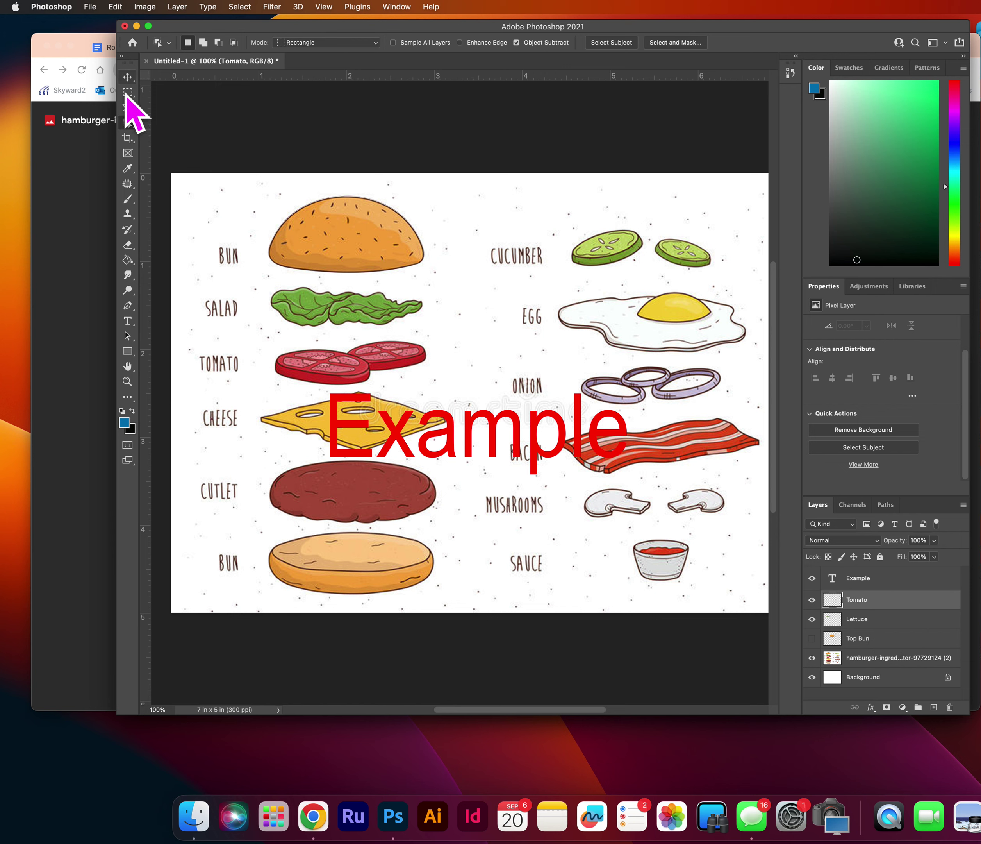
# Step: Select the tomato slices with the Quick Selection Tool and paste them into the Tomato layer
pyautogui.click(128, 122)
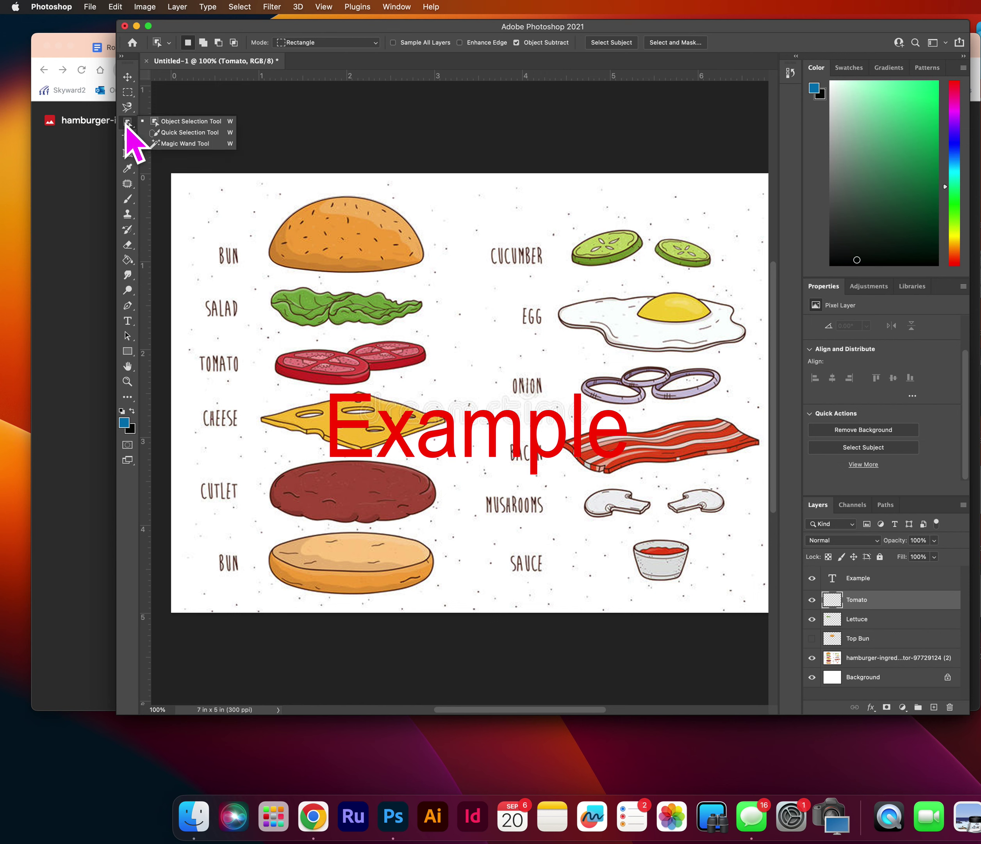
pyautogui.click(190, 132)
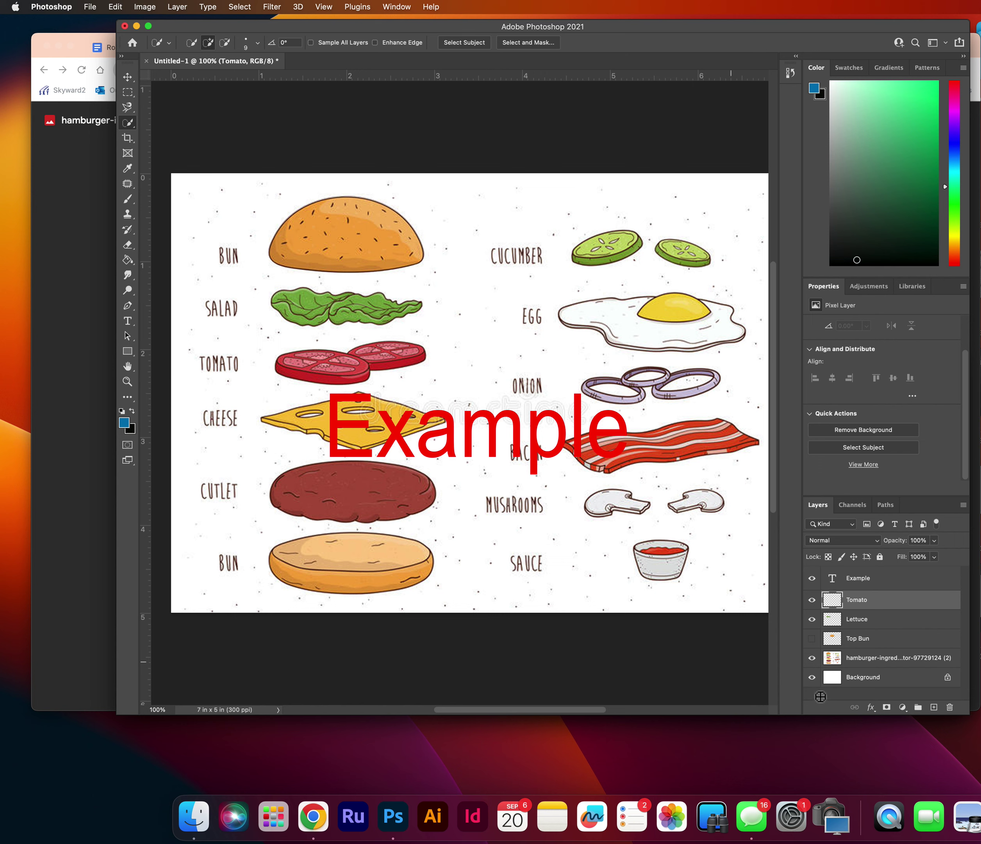
pyautogui.click(861, 661)
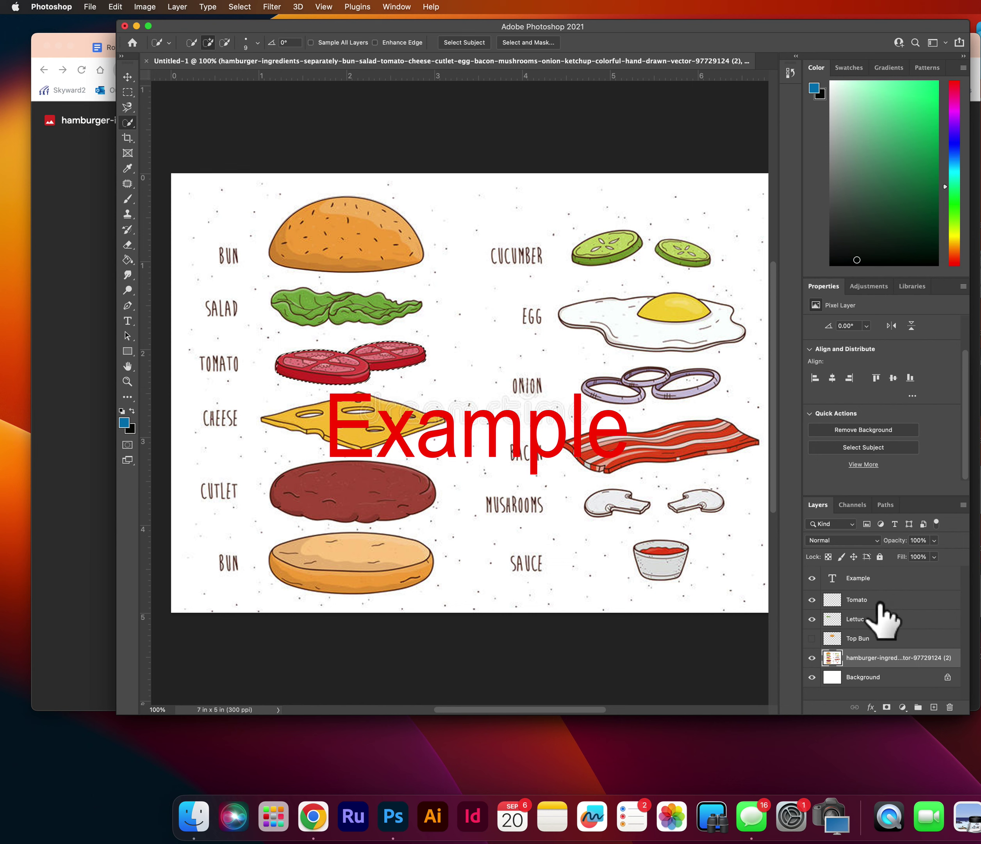
pyautogui.click(868, 598)
pyautogui.press('super+d')
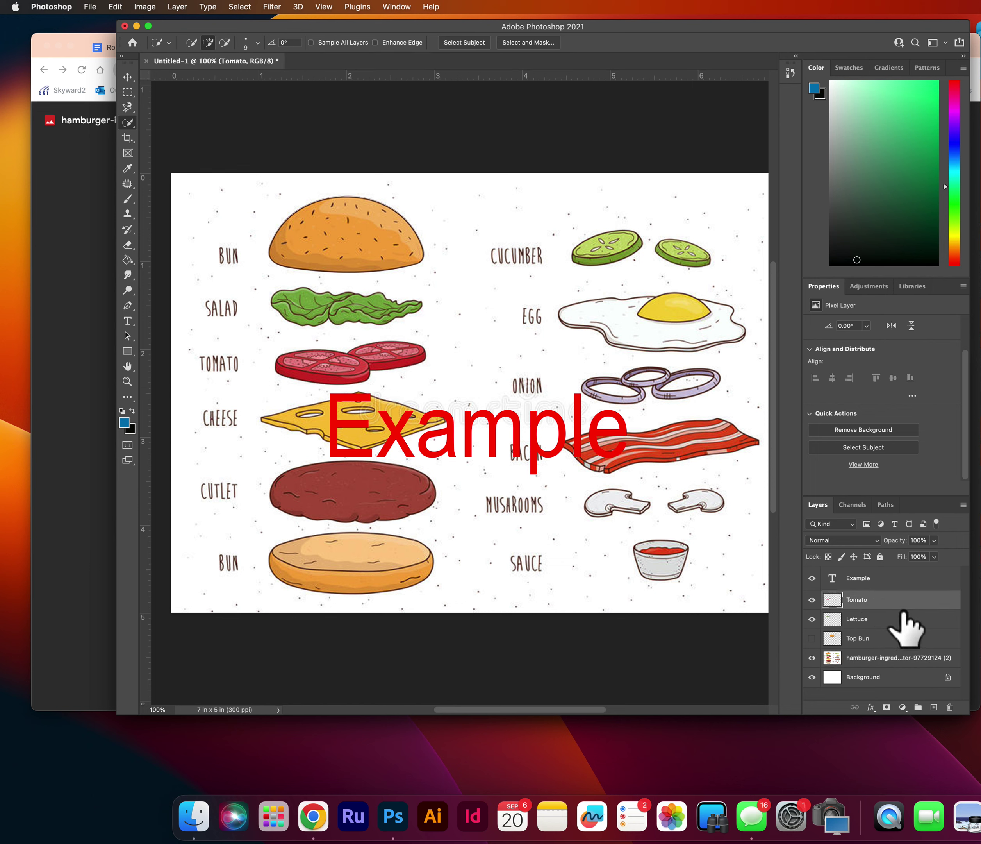
# Step: Add three new layers named Meat, Bacon and Bottom Bun
pyautogui.click(934, 707)
pyautogui.doubleClick(856, 600)
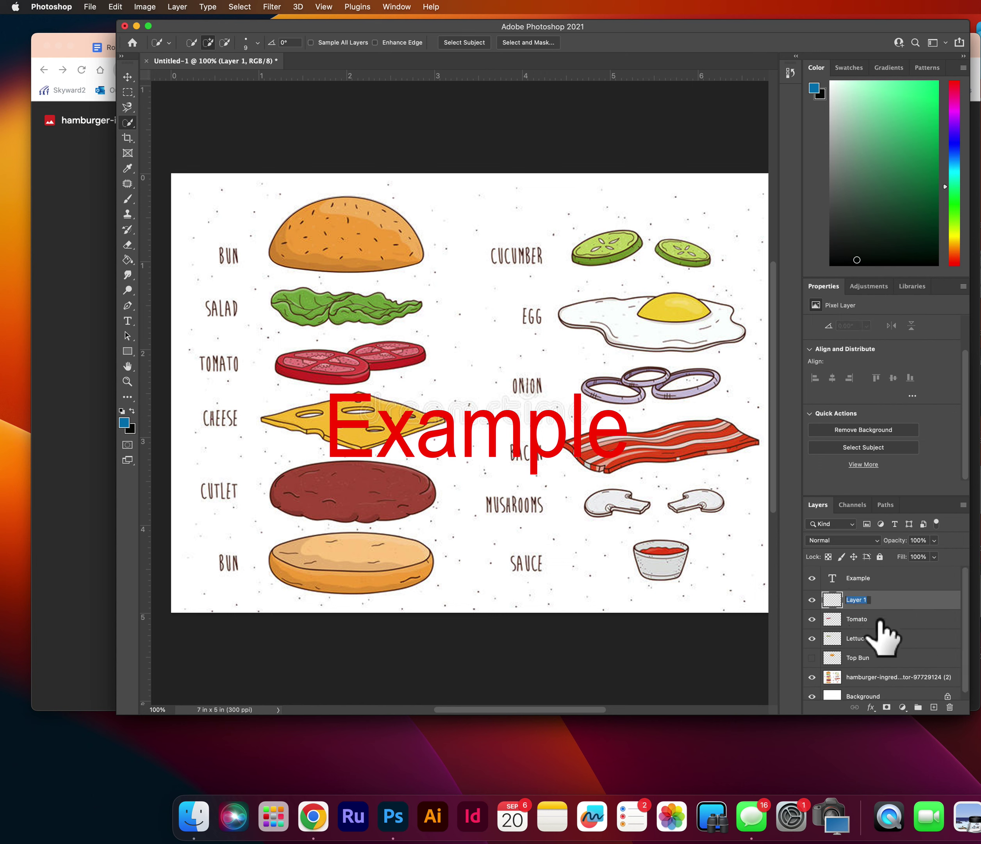
pyautogui.write('Meat')
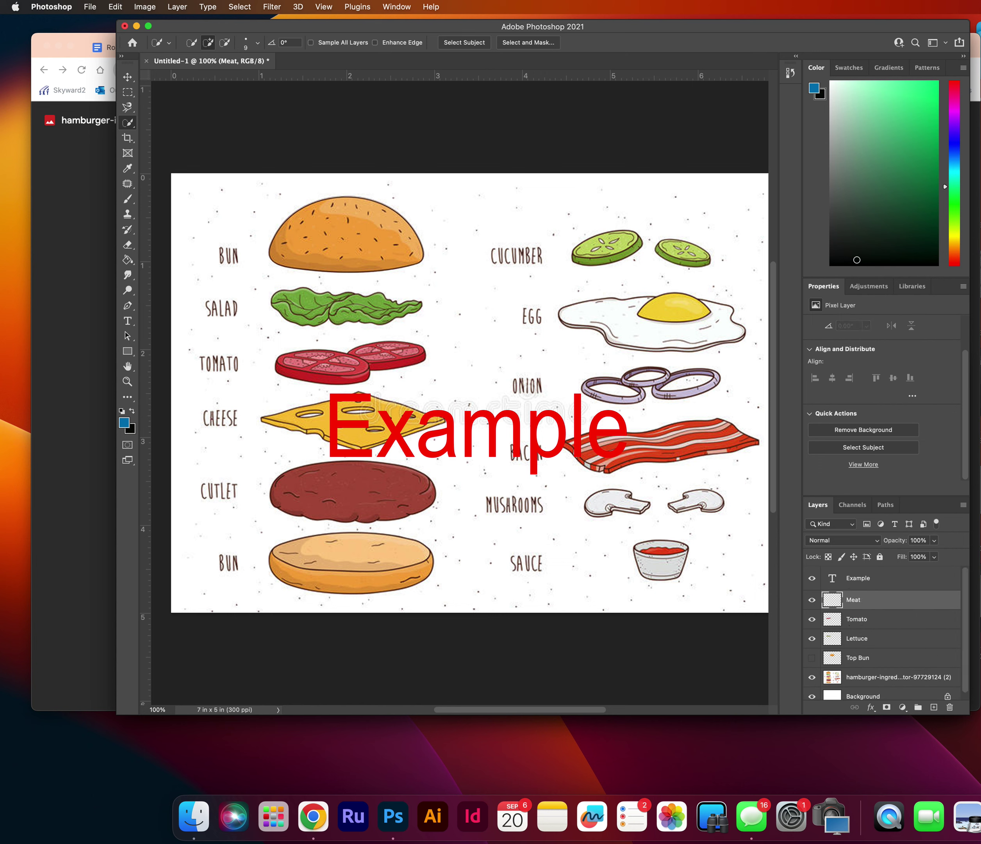
pyautogui.click(934, 708)
pyautogui.doubleClick(859, 600)
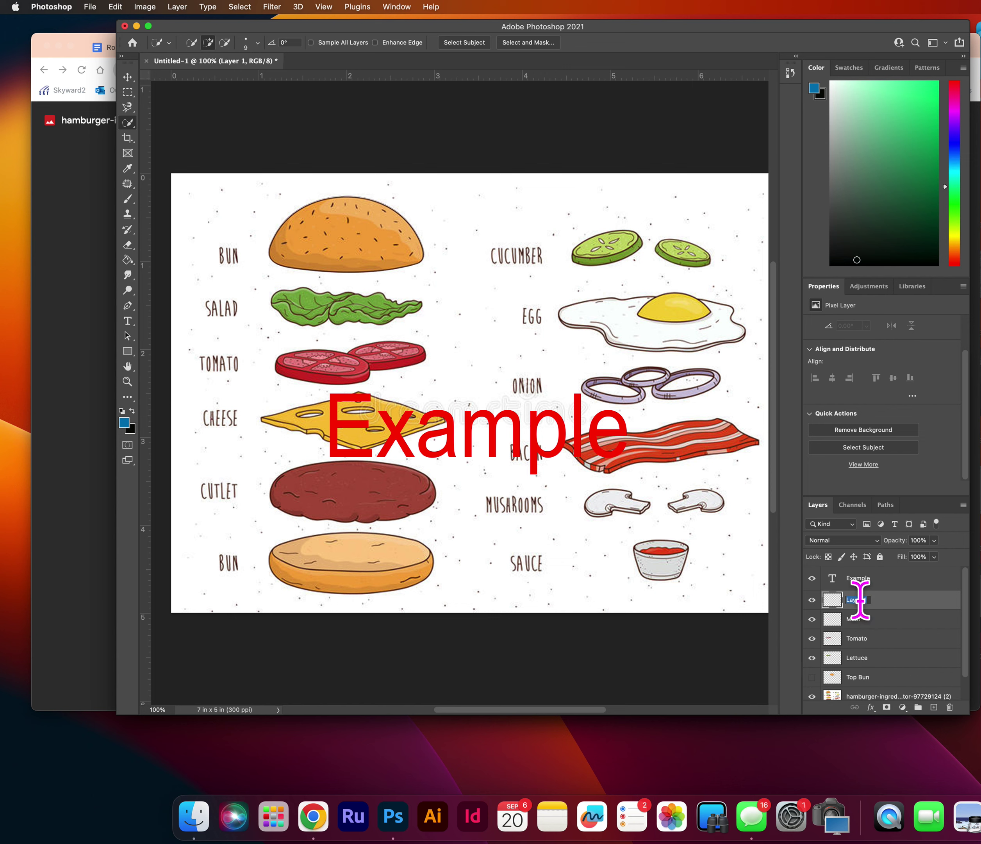
pyautogui.write('Bacon')
pyautogui.press('Return')
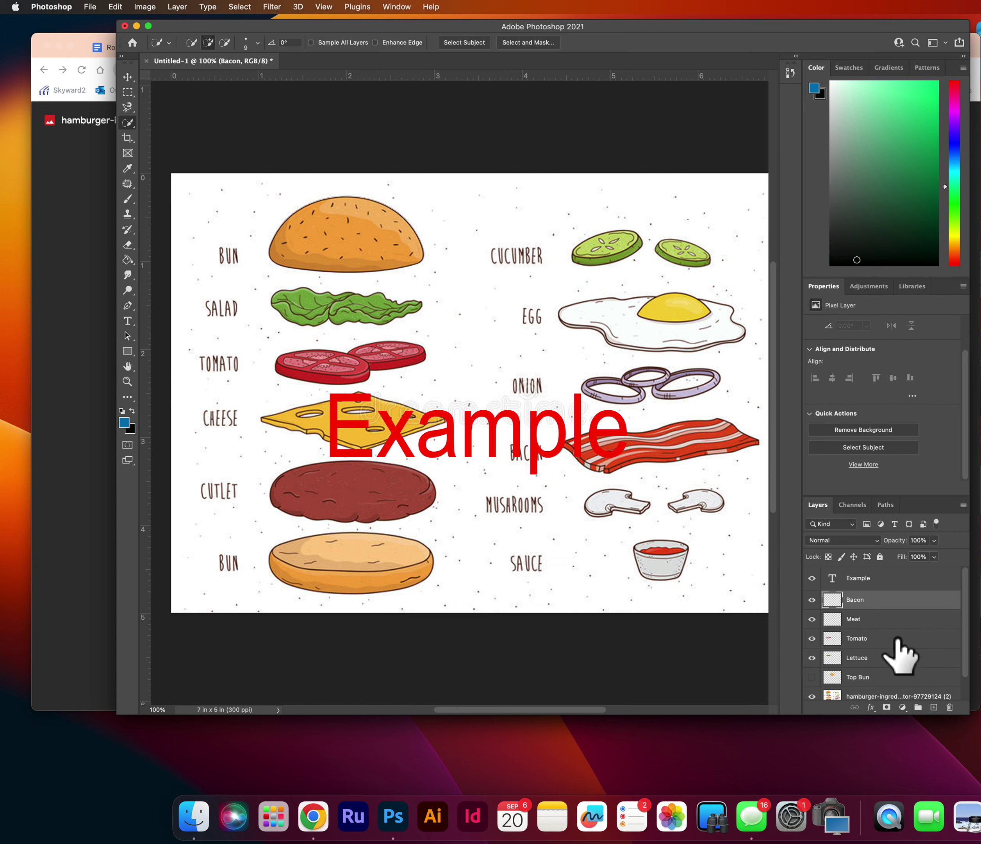
pyautogui.click(934, 708)
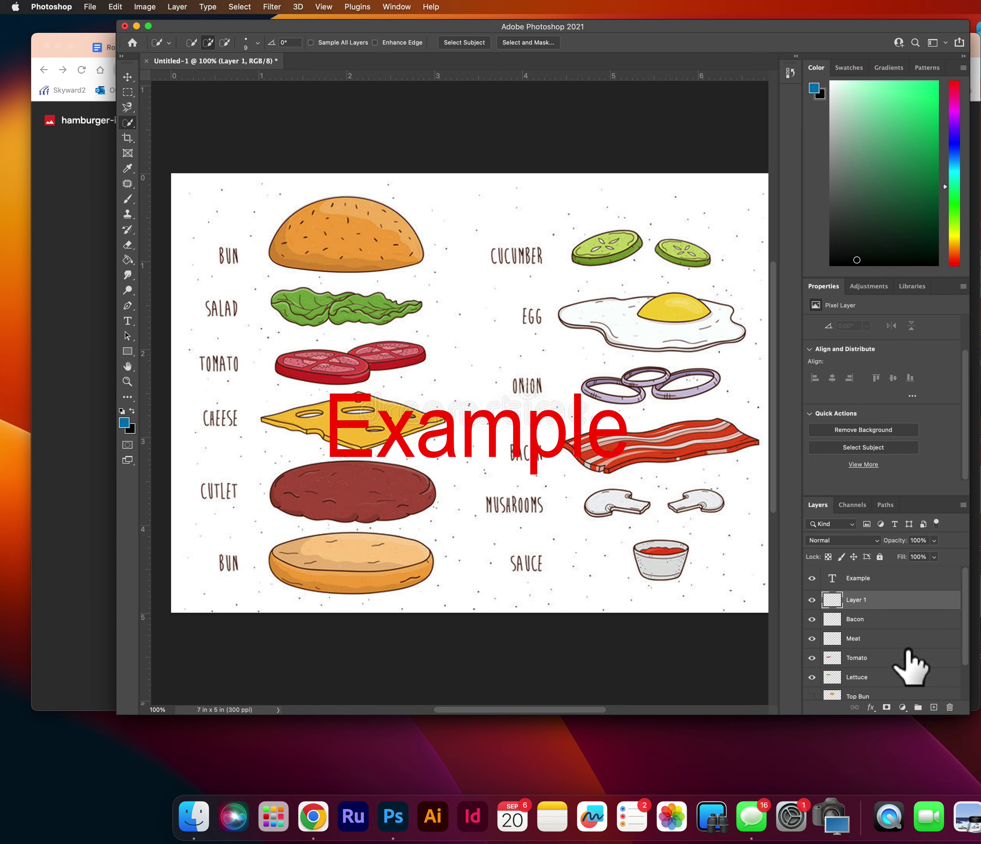
pyautogui.doubleClick(858, 600)
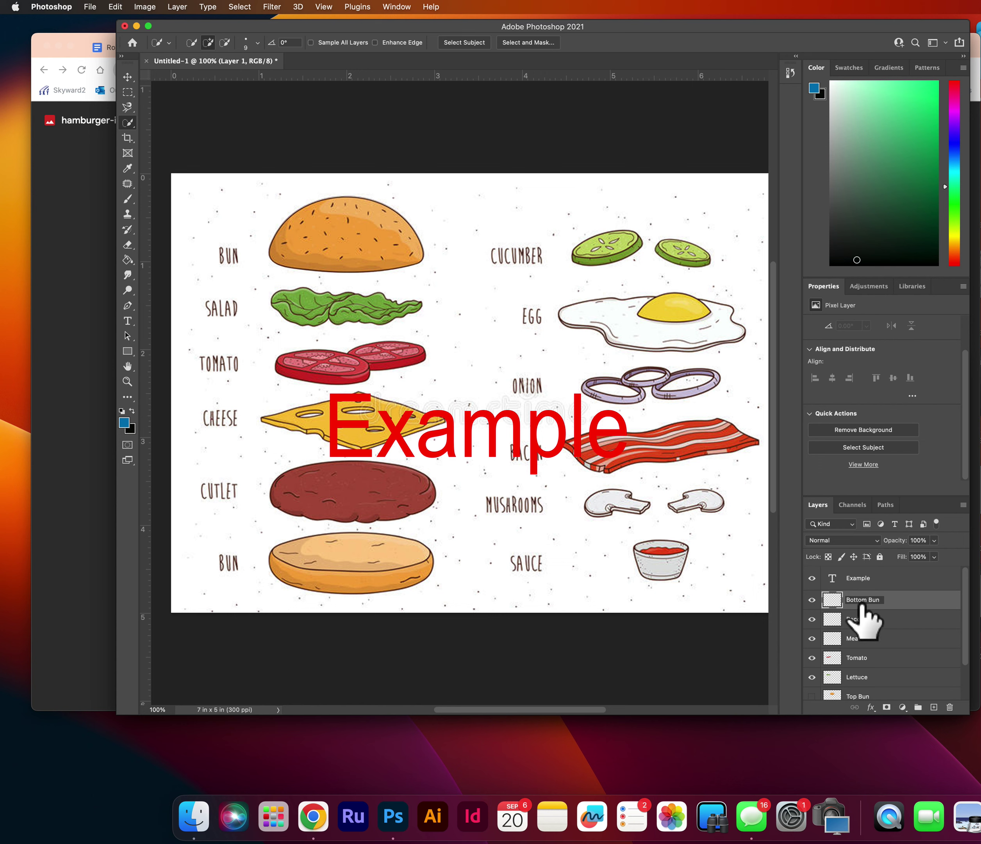
pyautogui.press('Return')
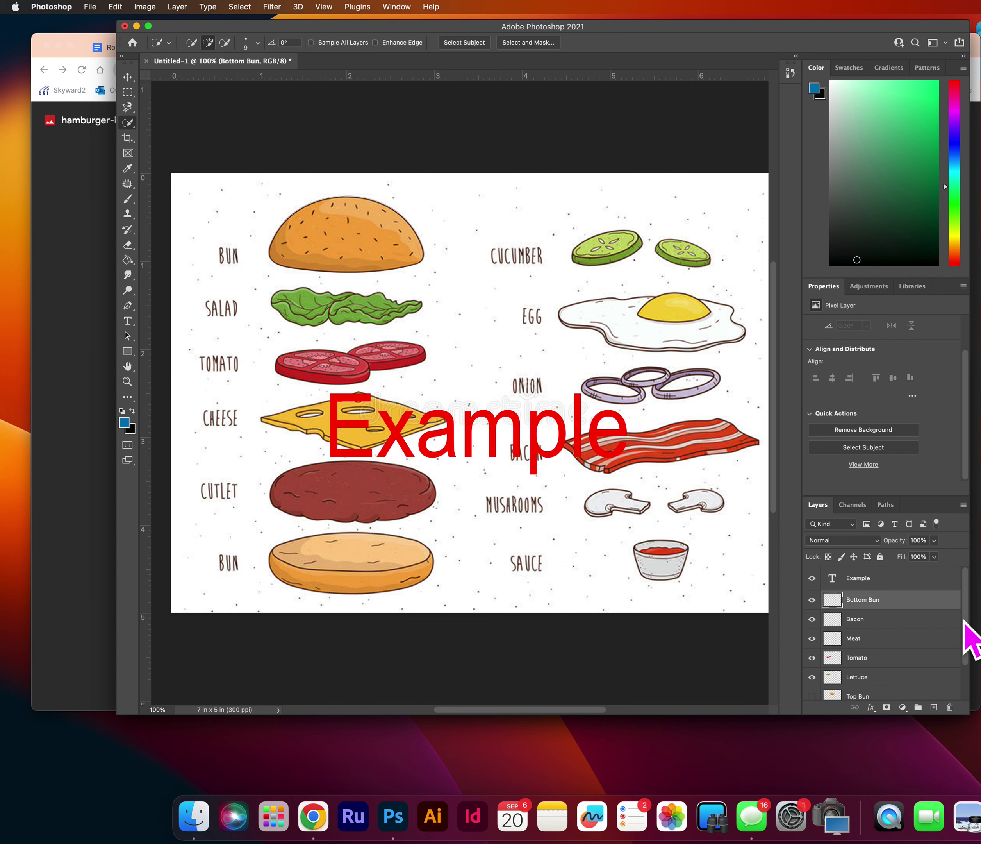
# Step: Select the cutlet with the Object Selection Tool and place it on the Meat layer
pyautogui.moveTo(967, 605); pyautogui.dragTo(971, 630)
pyautogui.click(894, 616)
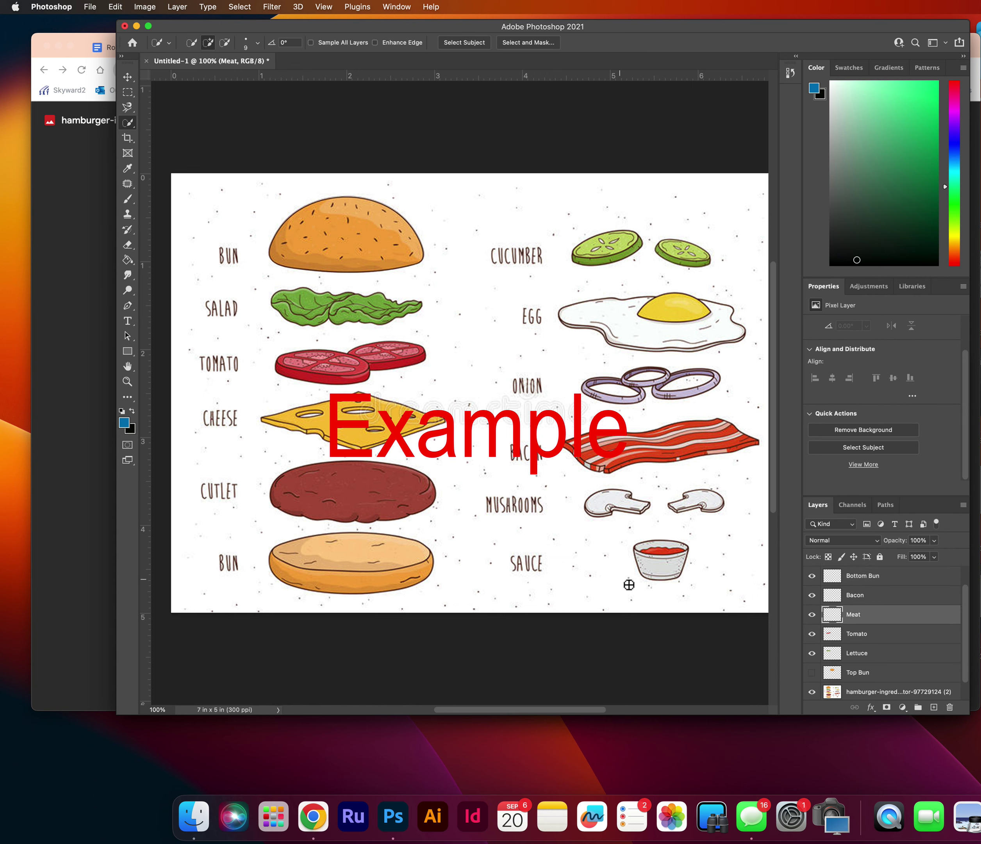
pyautogui.click(128, 123)
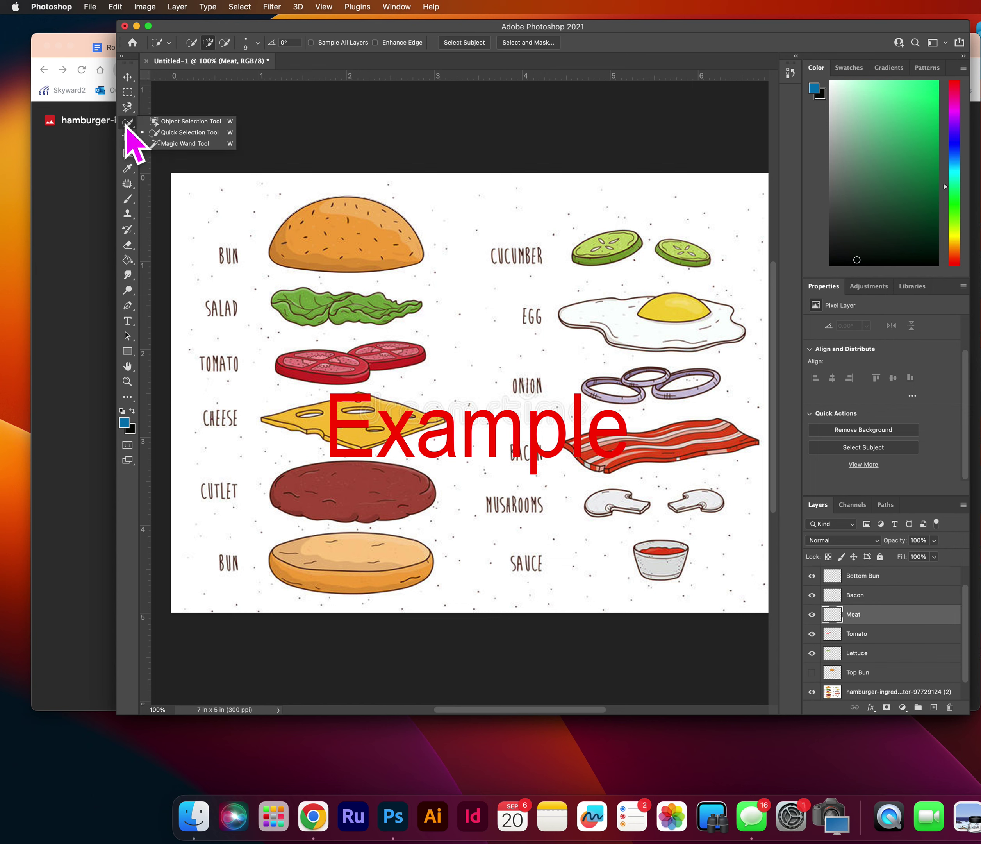
pyautogui.click(175, 124)
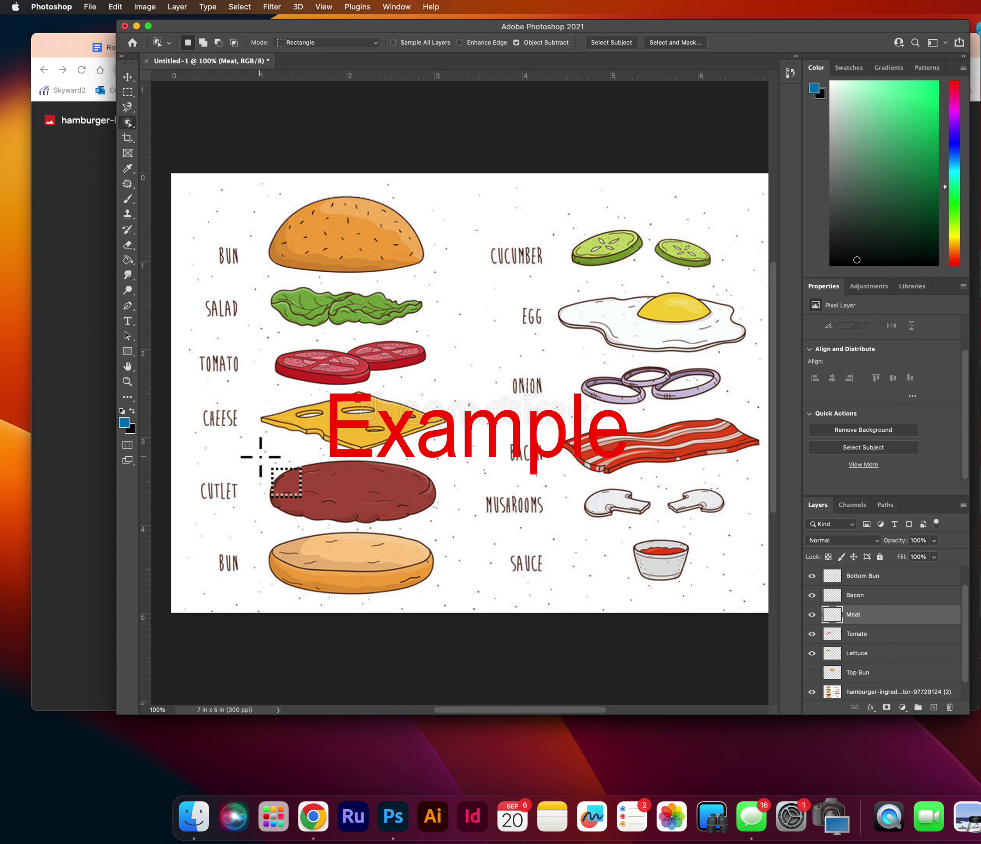
pyautogui.moveTo(258, 452); pyautogui.dragTo(456, 537)
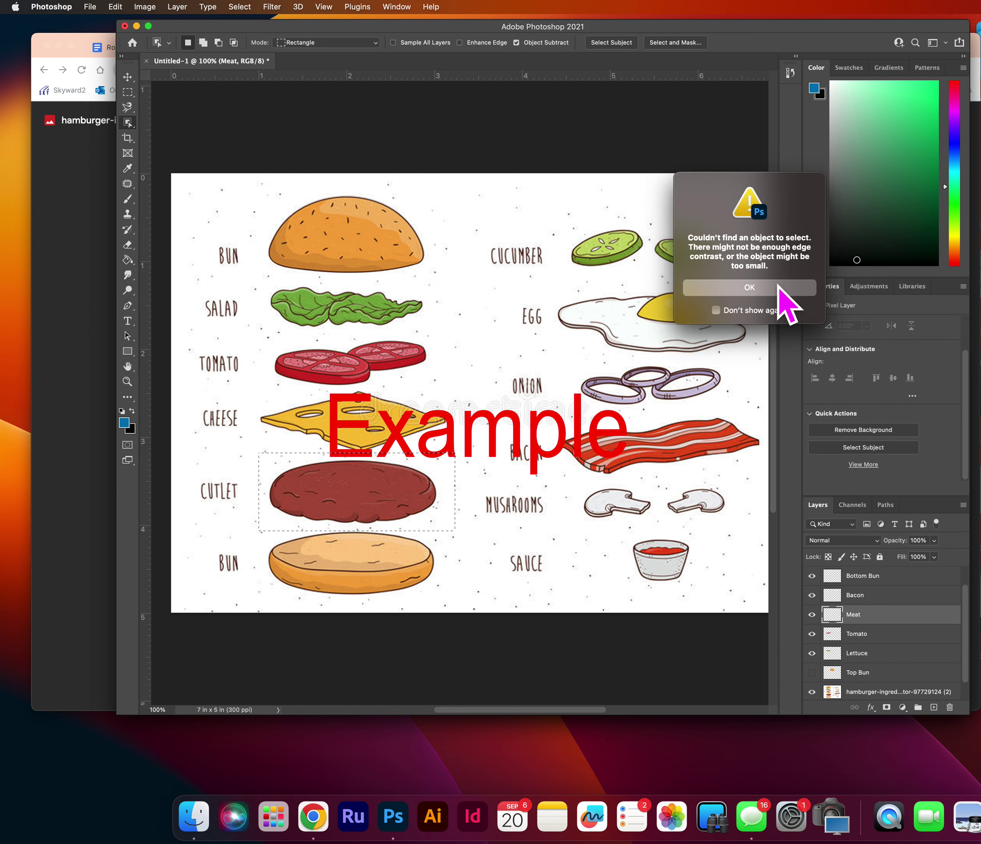
pyautogui.click(717, 287)
pyautogui.scroll(-1, 970, 622)
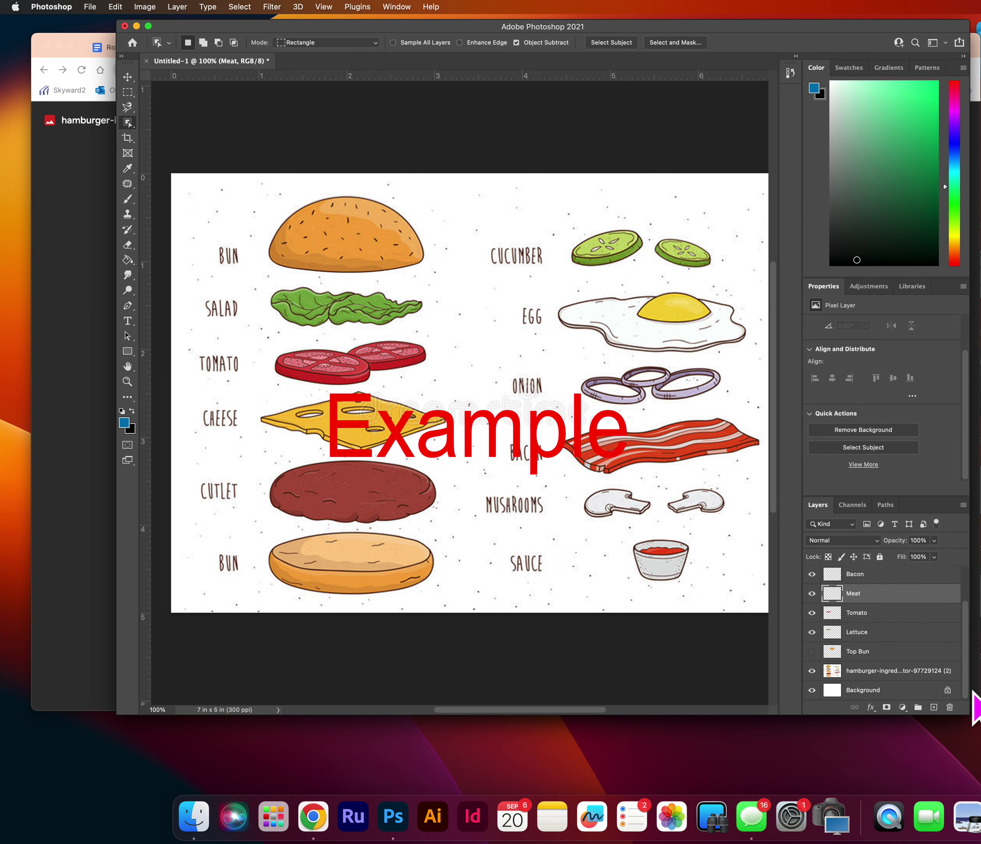
pyautogui.click(937, 672)
pyautogui.moveTo(261, 455); pyautogui.dragTo(448, 535)
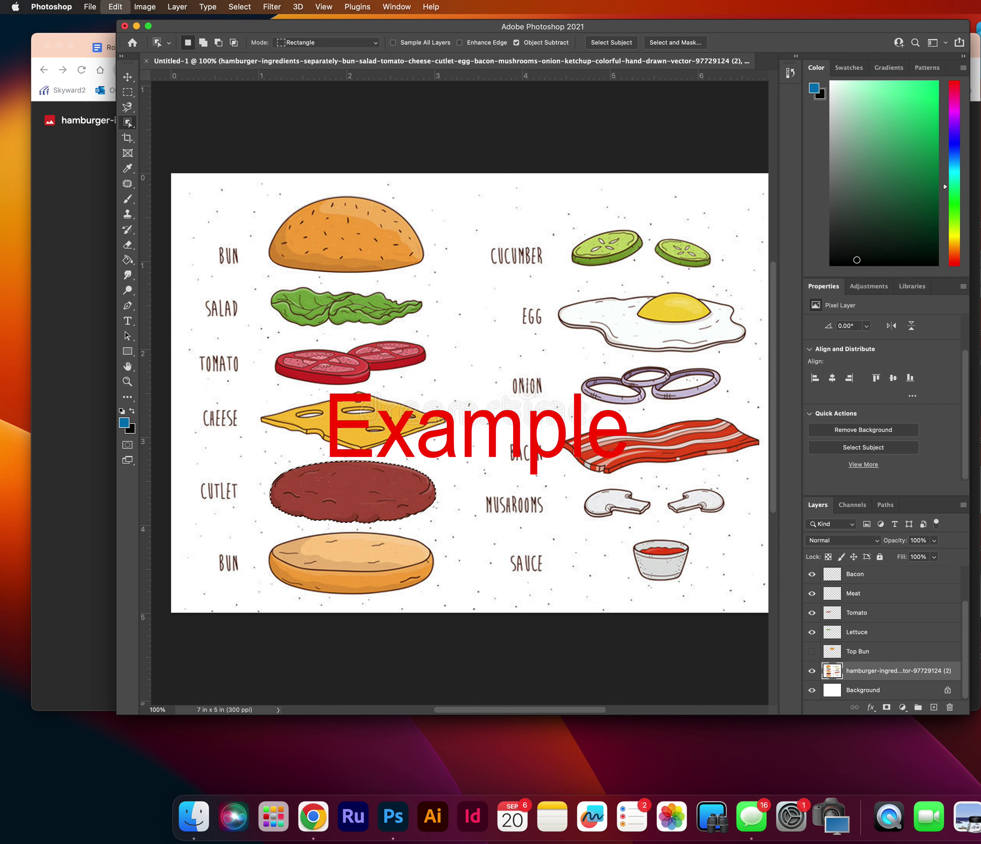
pyautogui.click(887, 595)
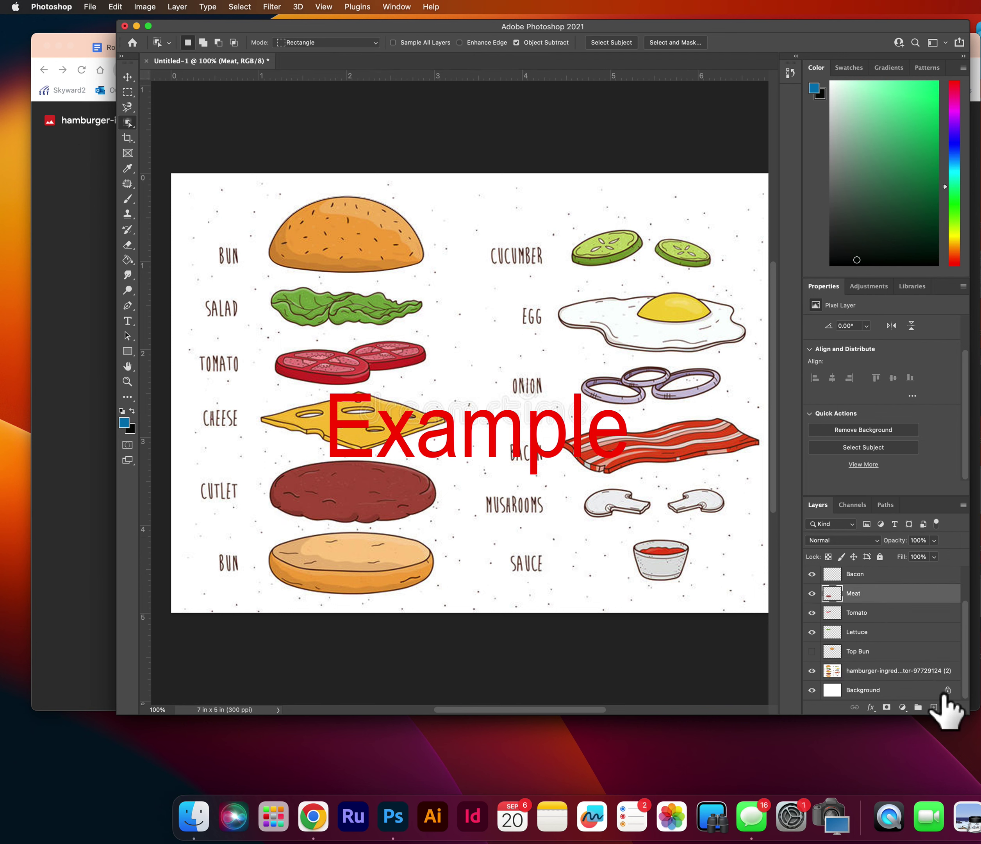
# Step: Select the bottom bun on the ingredients sheet and paste it into the Bottom Bun layer
pyautogui.click(921, 672)
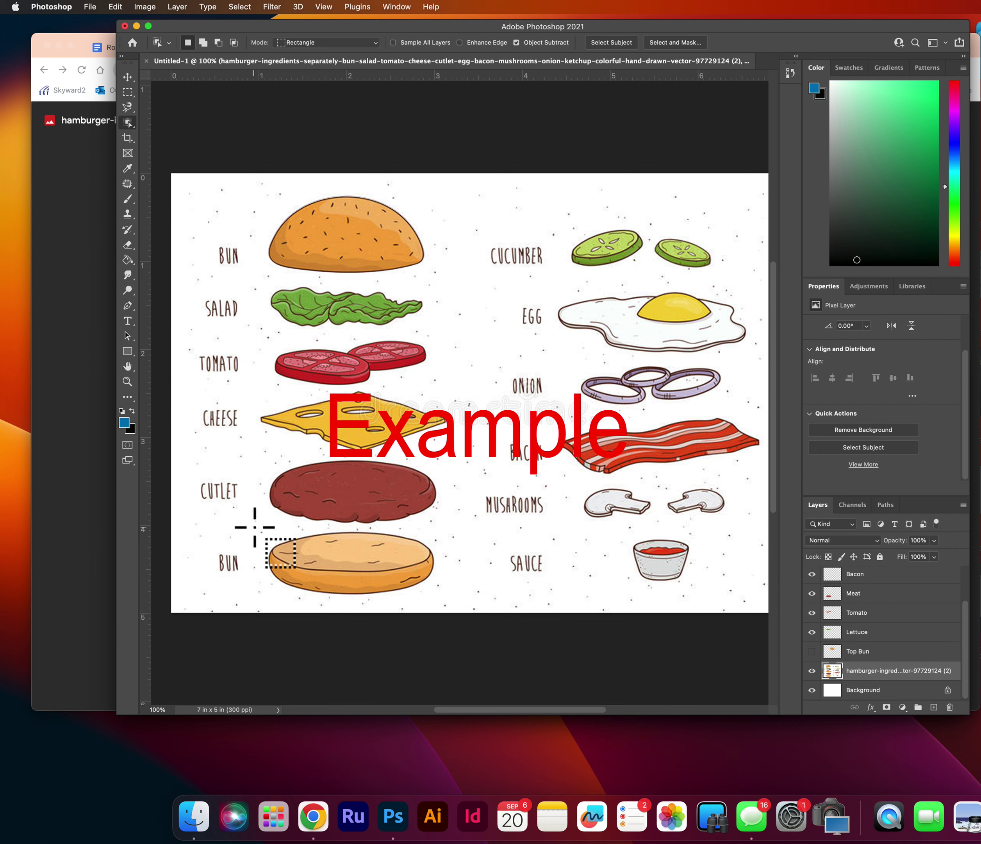
pyautogui.moveTo(254, 527); pyautogui.dragTo(451, 598)
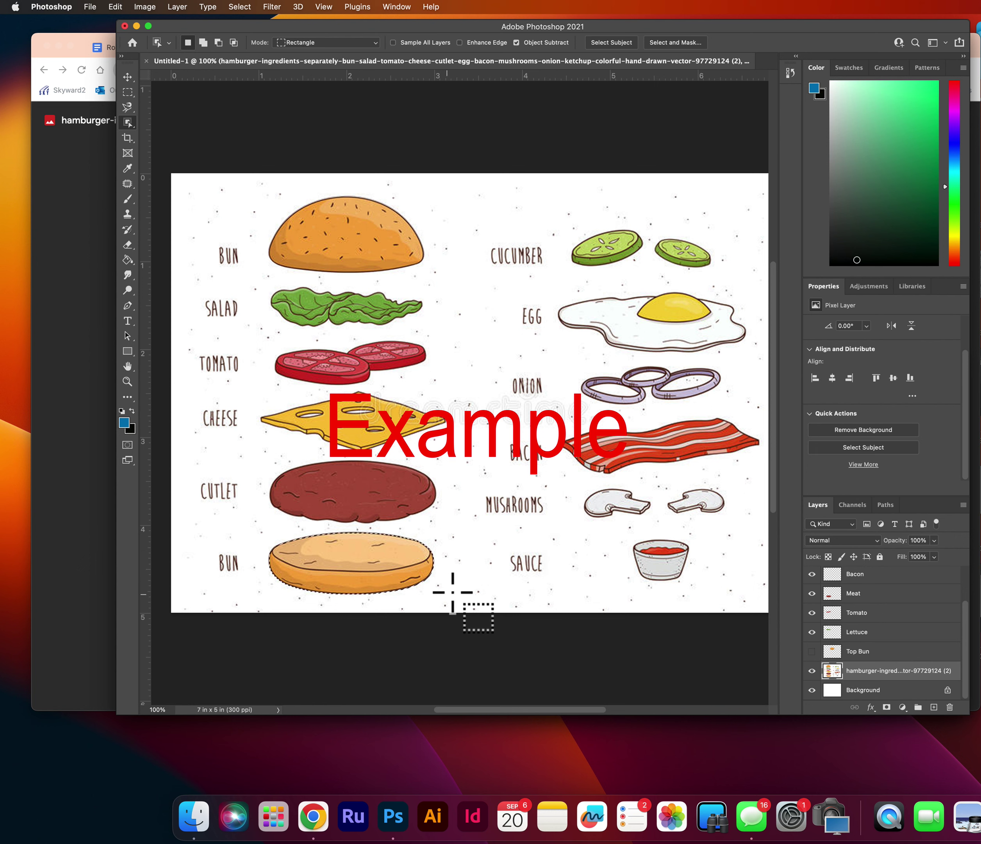
pyautogui.scroll(2, 861, 628)
pyautogui.click(874, 599)
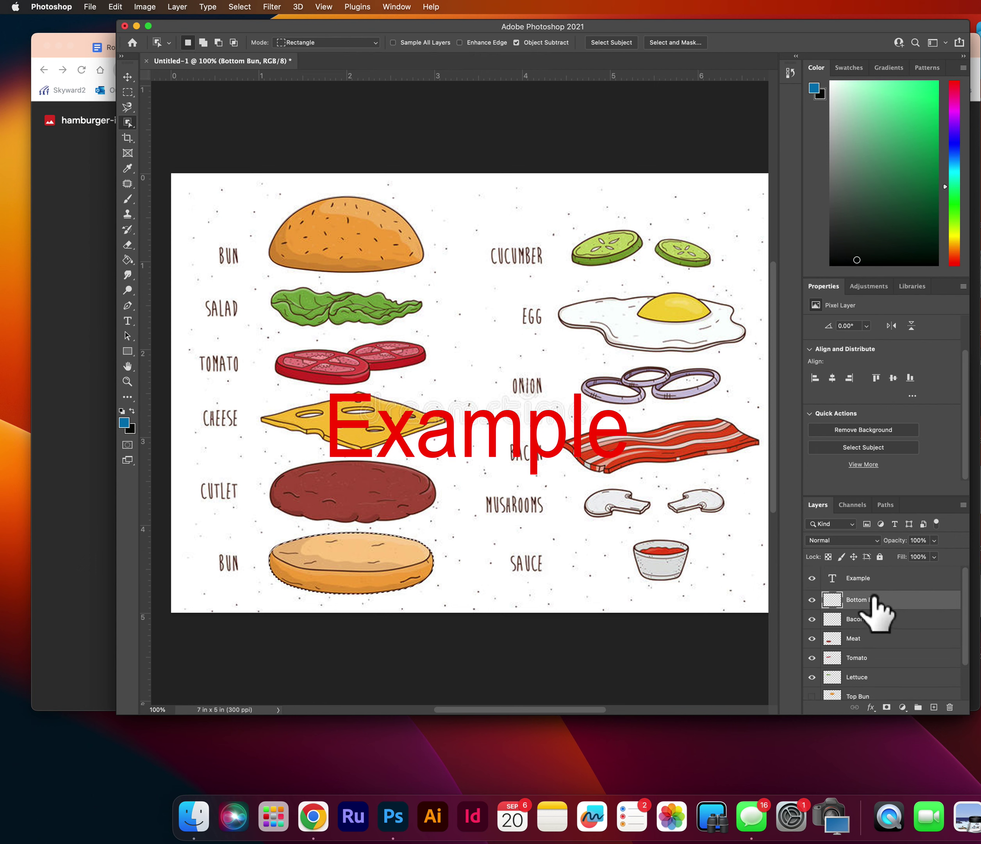
pyautogui.press('super+v')
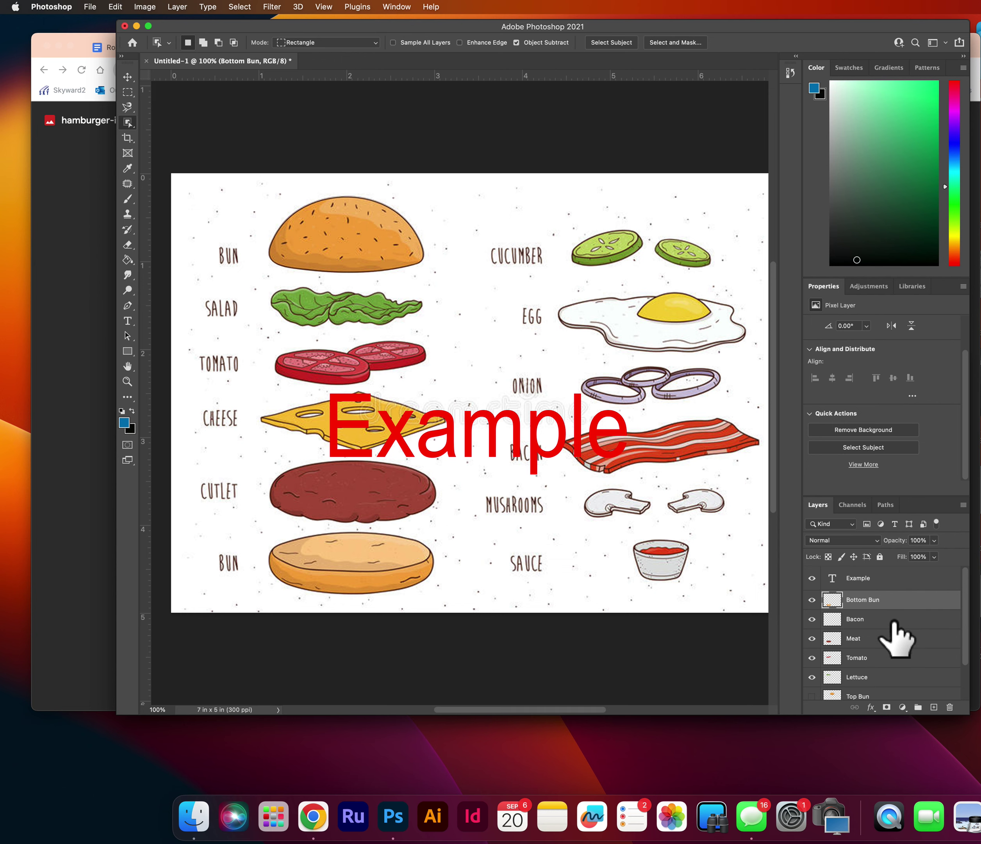
# Step: Select the bacon on the ingredients sheet and paste it onto the Bacon layer
pyautogui.scroll(-2, 904, 688)
pyautogui.click(899, 670)
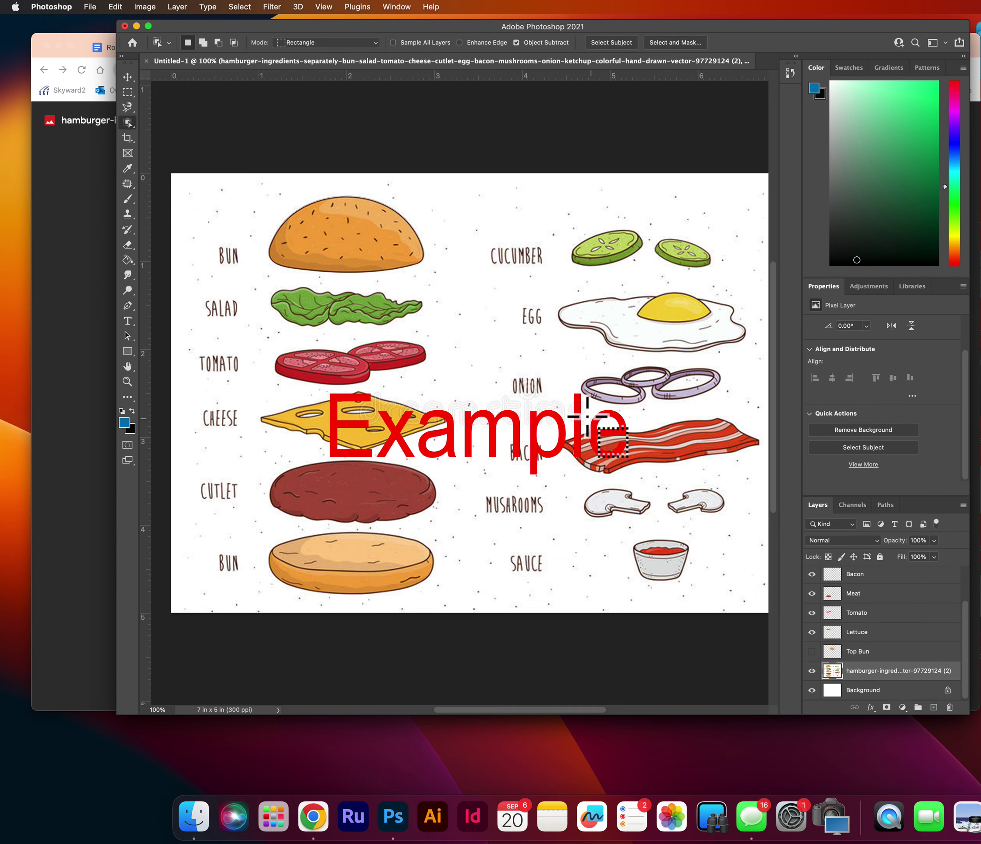
pyautogui.moveTo(546, 408); pyautogui.dragTo(647, 478)
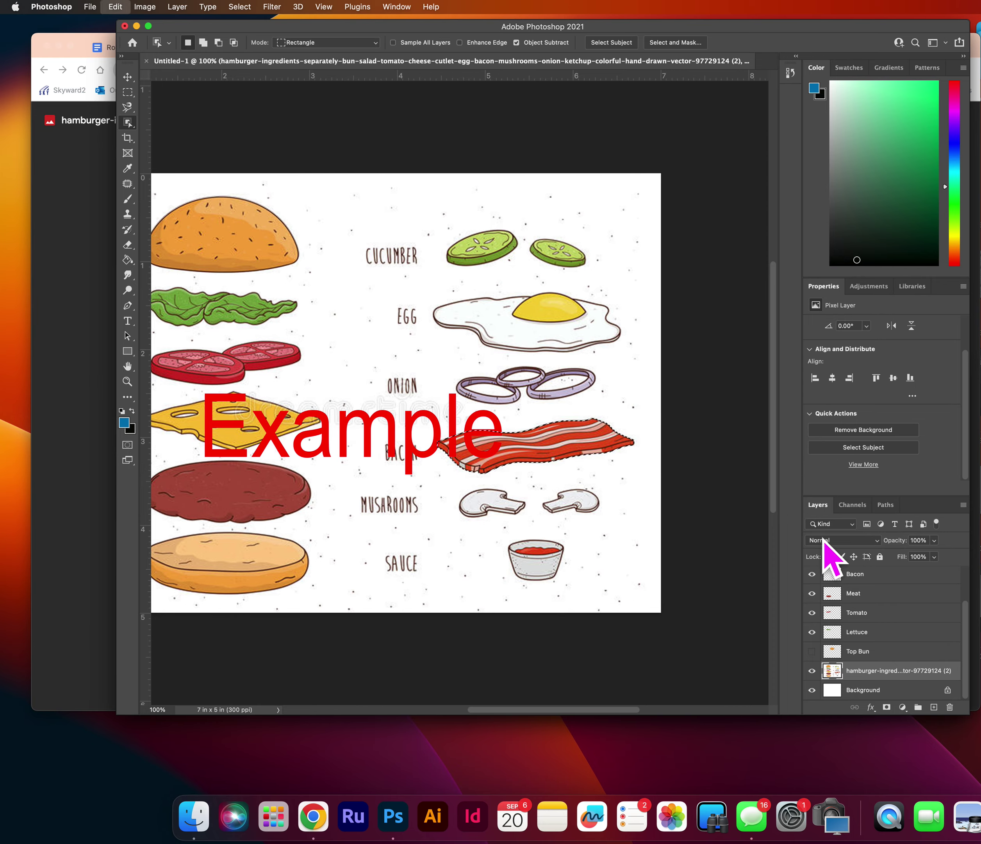
pyautogui.scroll(2, 915, 626)
pyautogui.click(866, 619)
pyautogui.press('super+v')
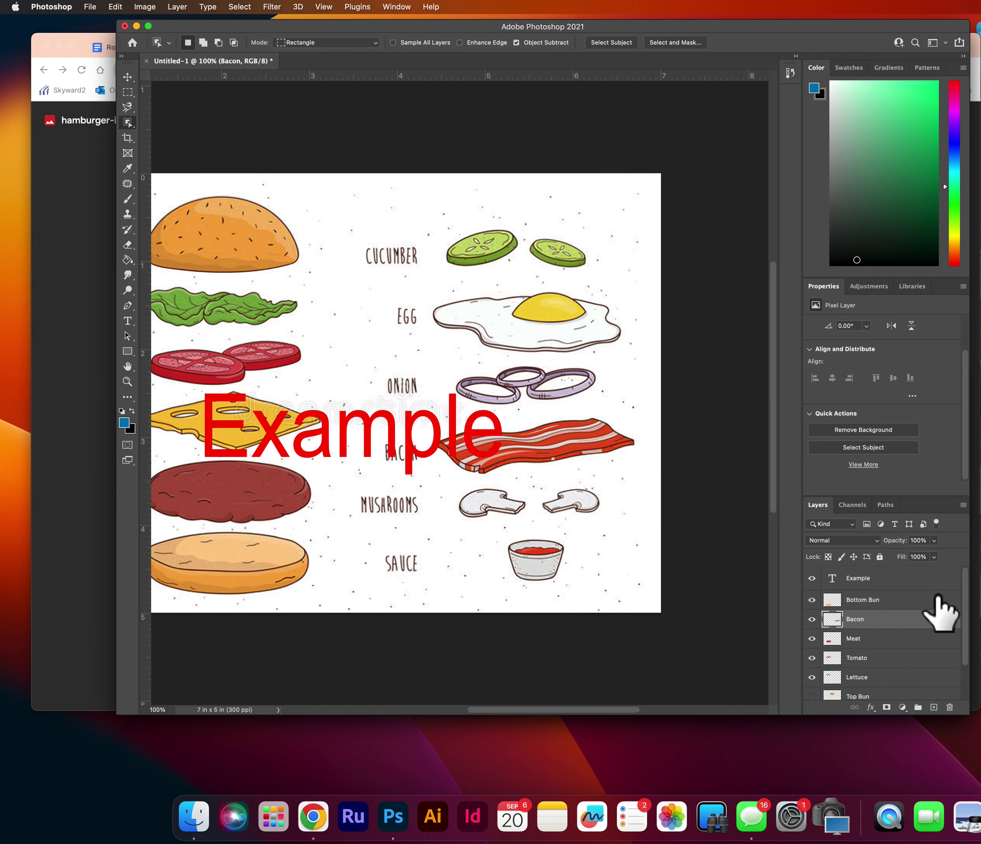
pyautogui.hscroll(-5, 574, 492)
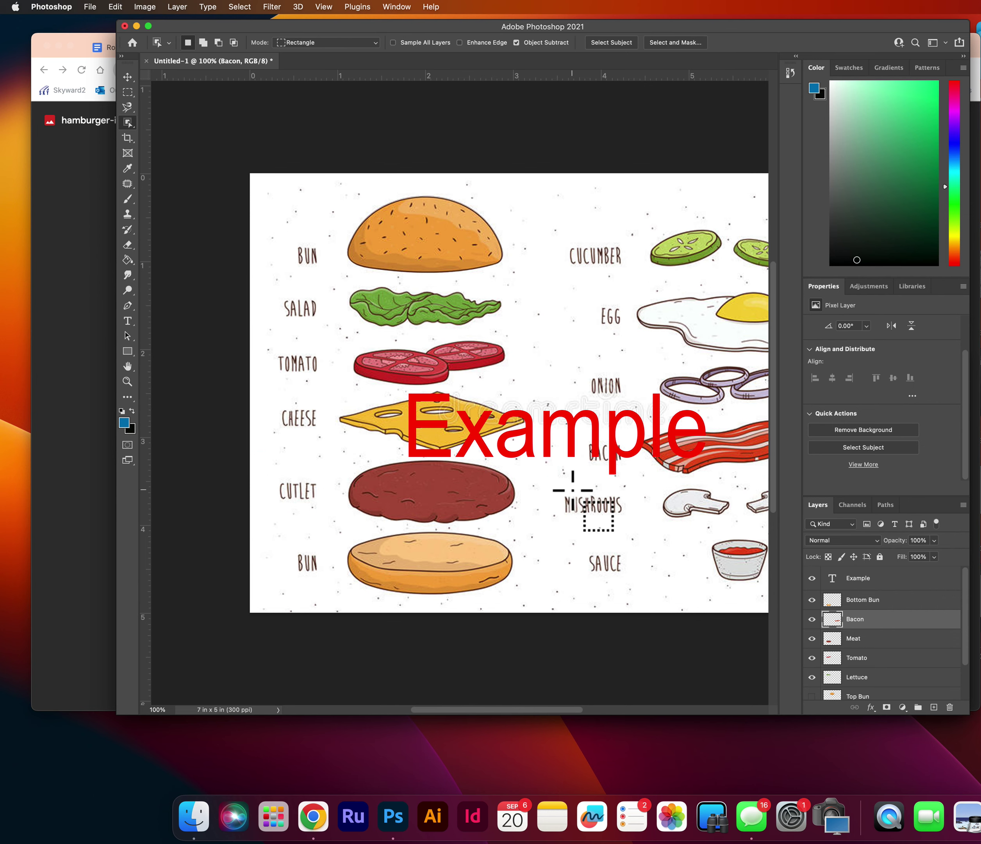
pyautogui.hscroll(2, 573, 493)
pyautogui.scroll(2, 576, 497)
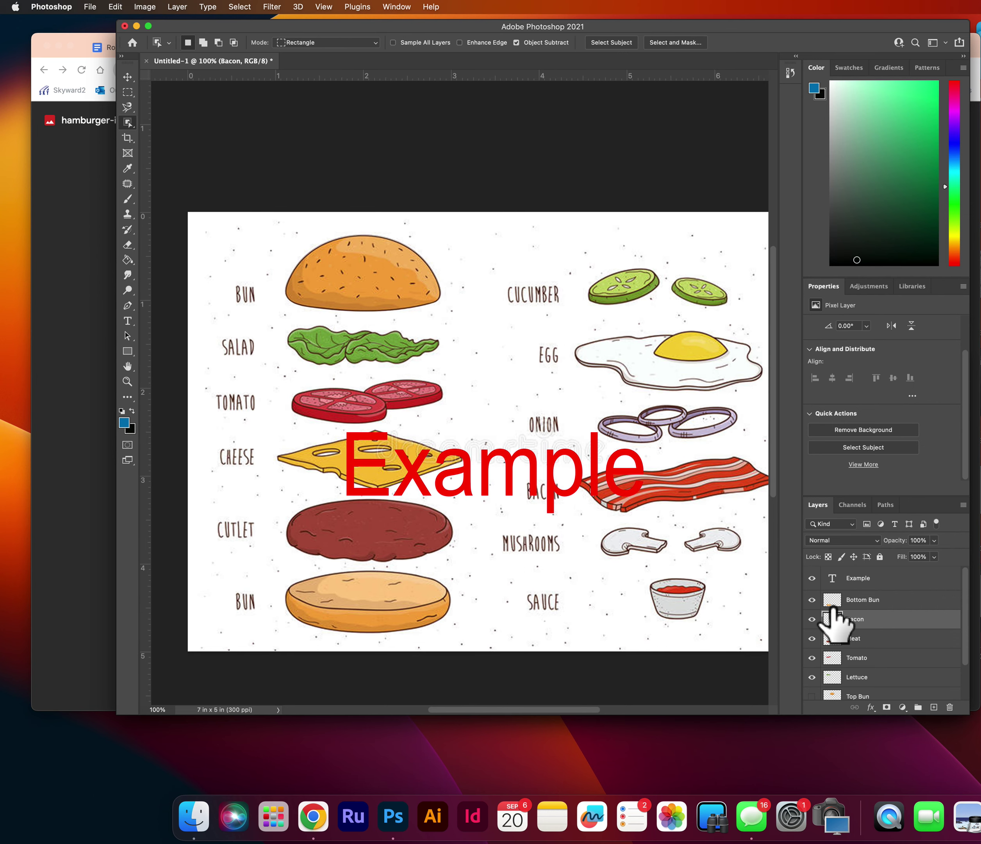
pyautogui.scroll(-2, 966, 599)
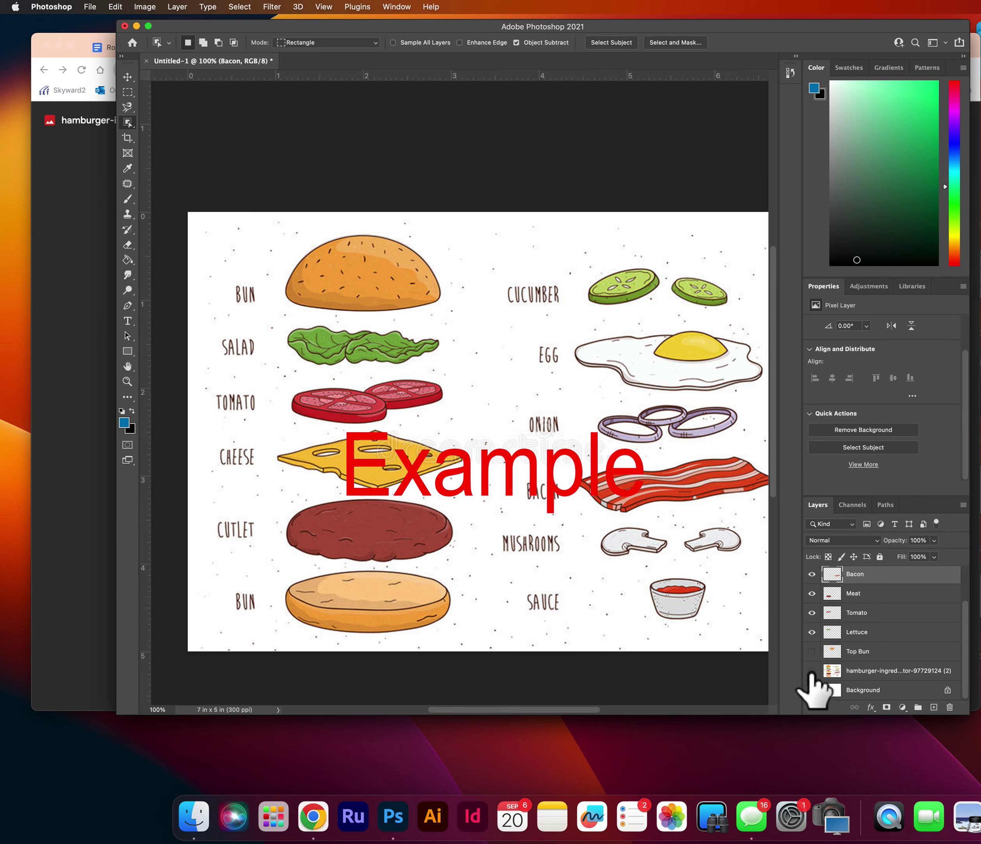
# Step: Hide the hamburger-ingredients layer, show the Top Bun layer, and pick the Move tool
pyautogui.click(812, 671)
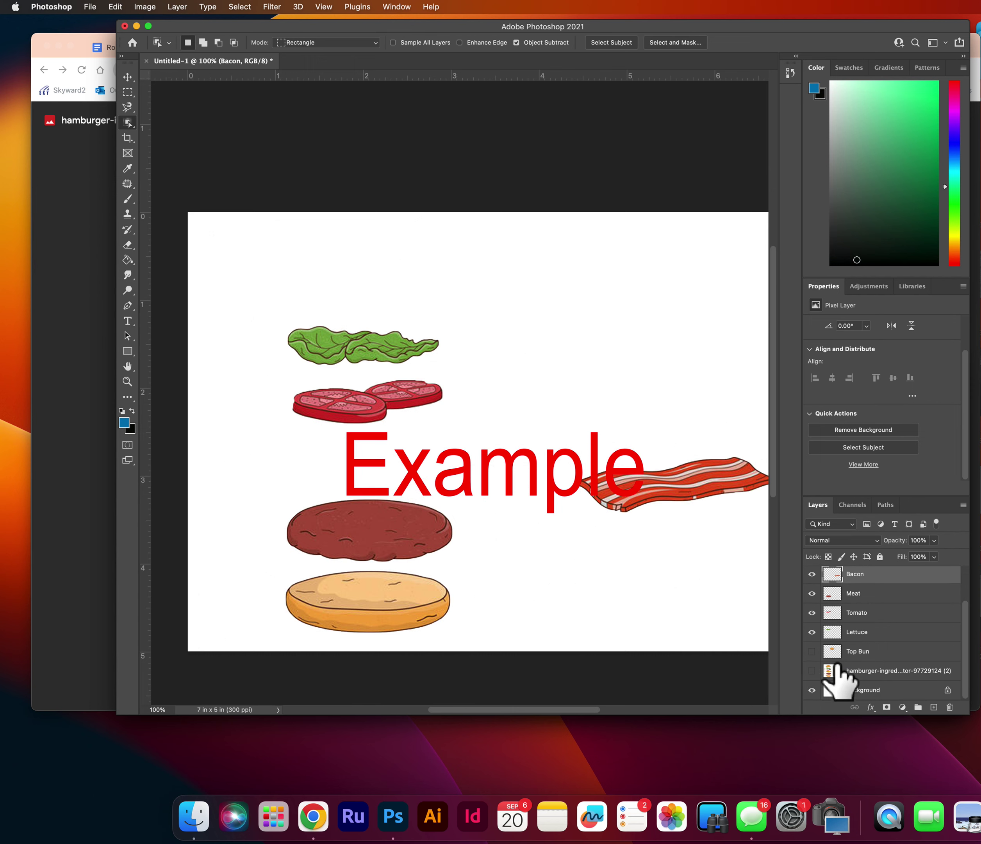
pyautogui.click(812, 652)
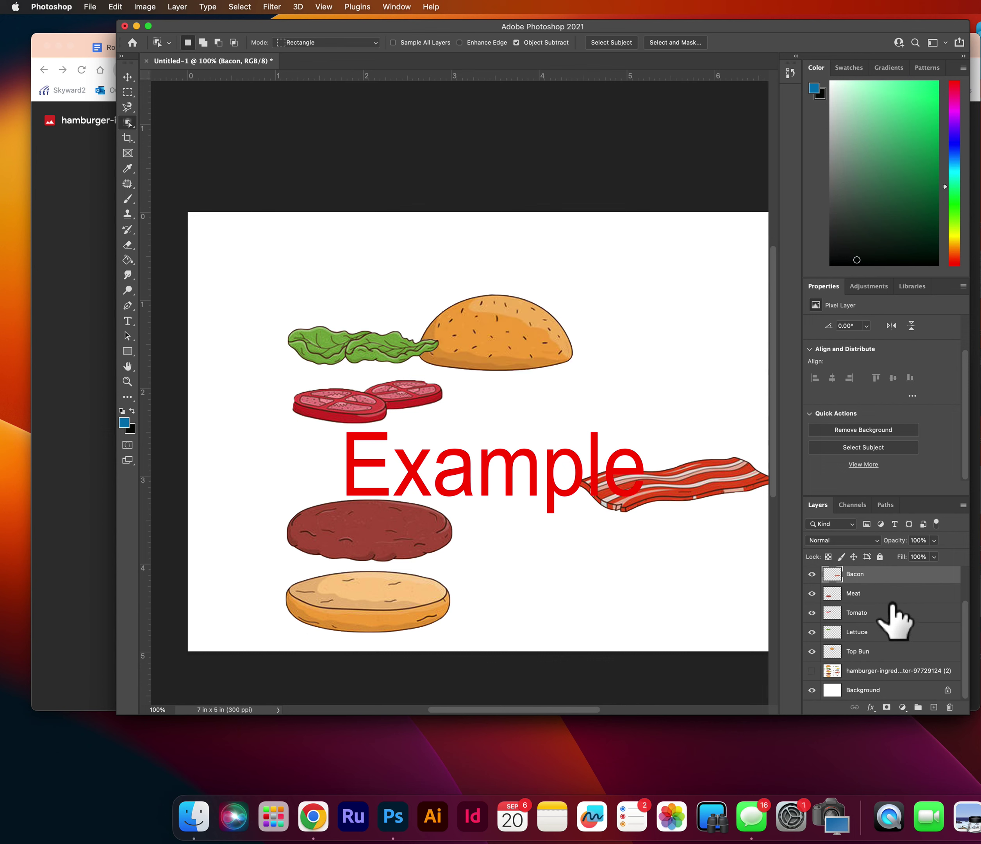
pyautogui.scroll(2, 915, 627)
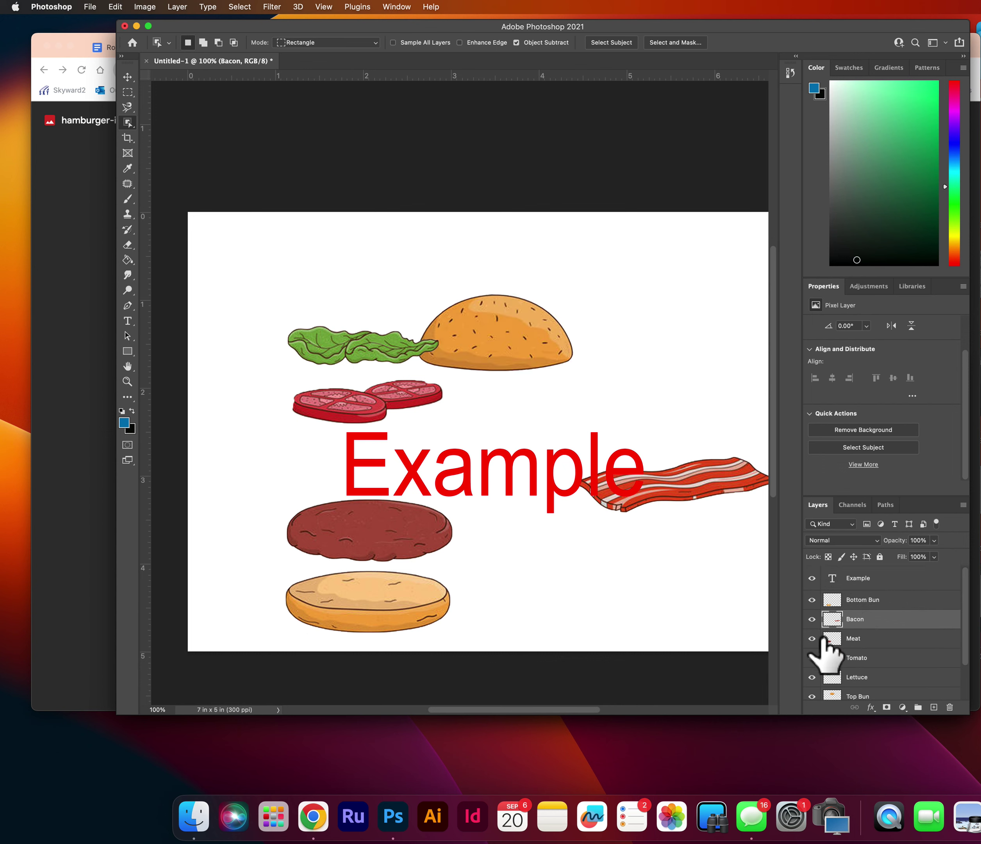
pyautogui.scroll(-2, 830, 675)
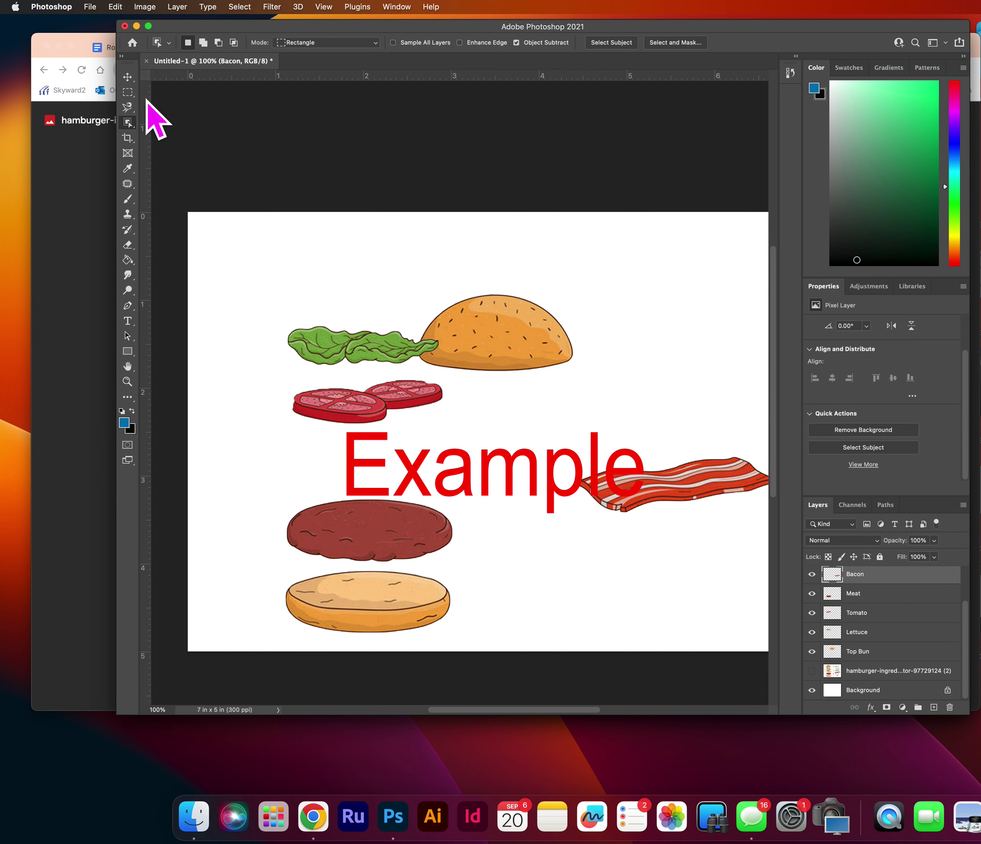
pyautogui.click(127, 77)
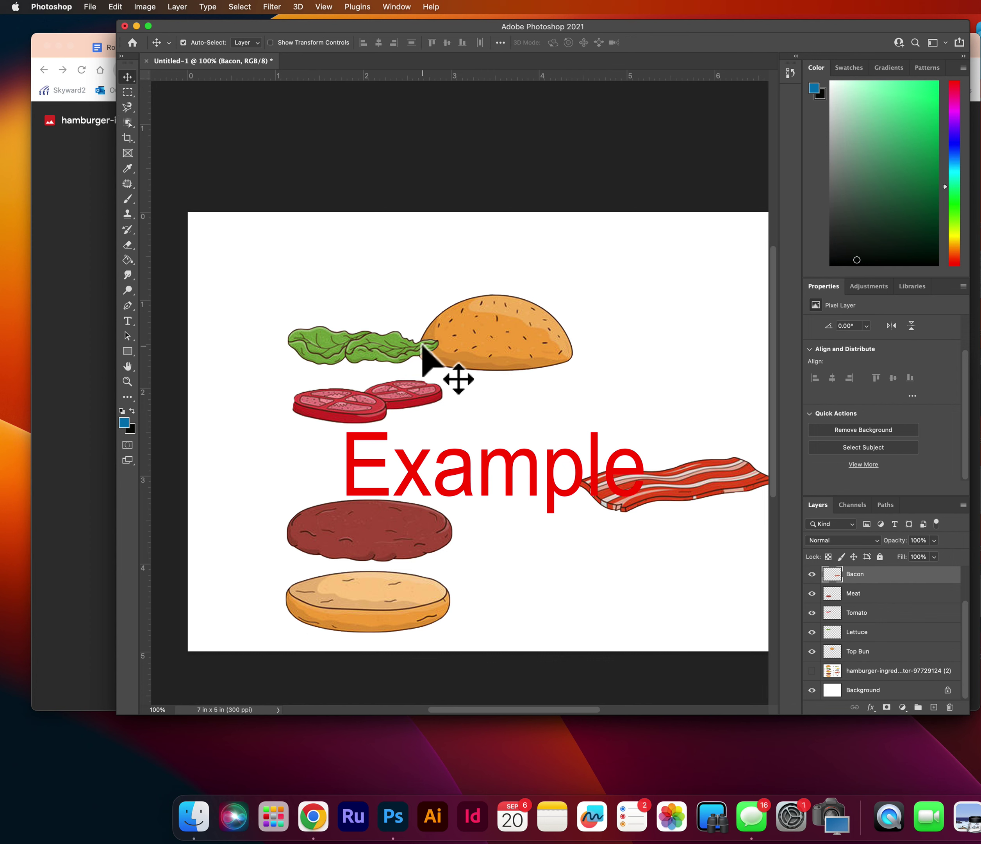
# Step: Drag the top bun, lettuce, tomato slices and bacon into one stack near the canvas centre
pyautogui.moveTo(502, 343); pyautogui.dragTo(482, 354)
pyautogui.moveTo(384, 369); pyautogui.dragTo(484, 437)
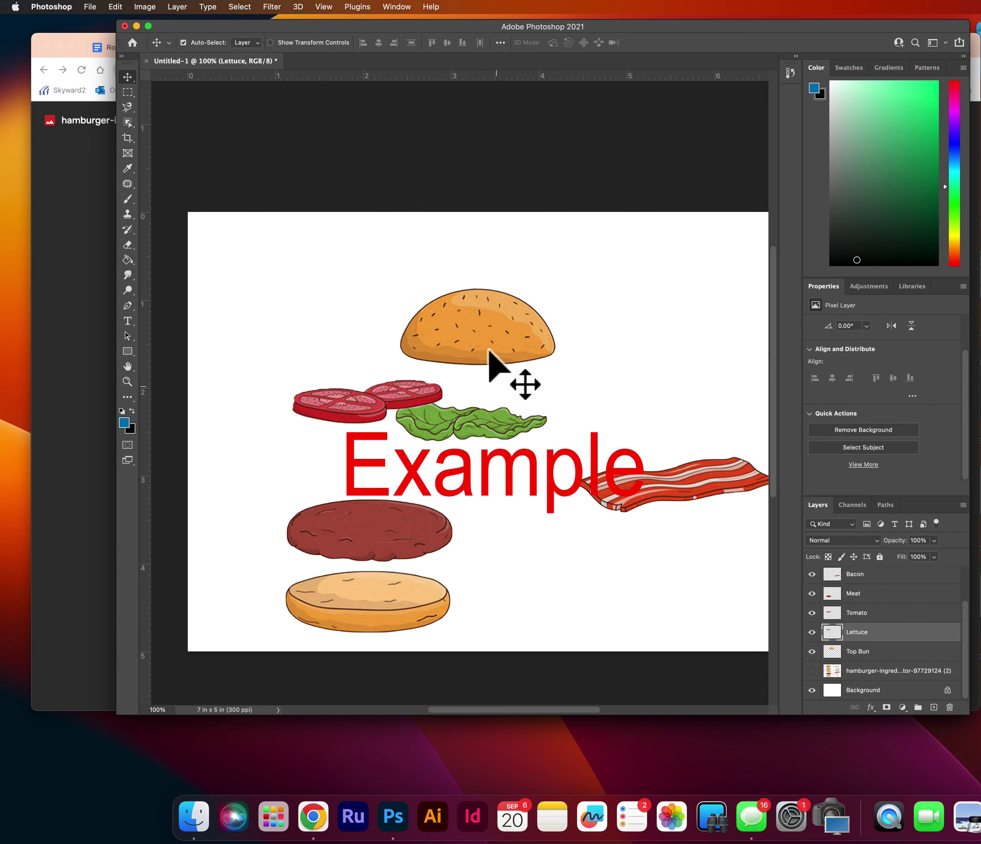
pyautogui.moveTo(492, 347); pyautogui.dragTo(486, 409)
pyautogui.moveTo(389, 388); pyautogui.dragTo(508, 449)
pyautogui.moveTo(707, 493); pyautogui.dragTo(509, 471)
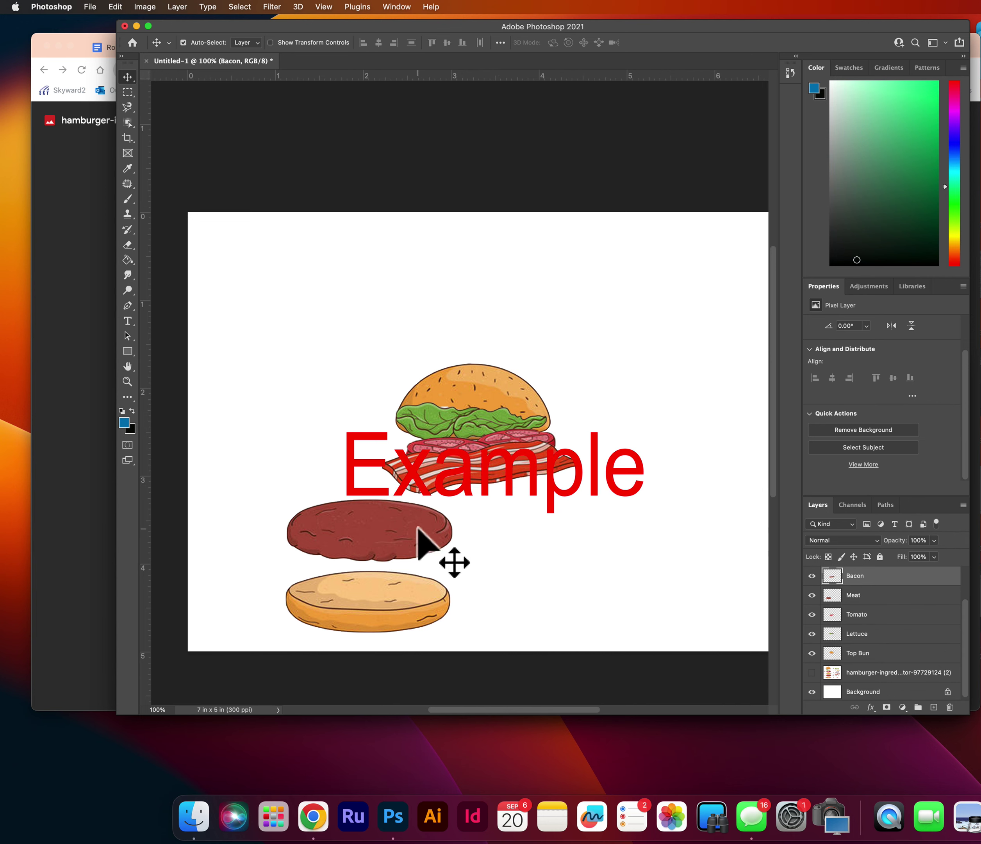
pyautogui.moveTo(967, 618)
pyautogui.mouseDown()
pyautogui.moveTo(971, 581)
pyautogui.moveTo(962, 644)
pyautogui.moveTo(961, 607)
pyautogui.mouseUp()
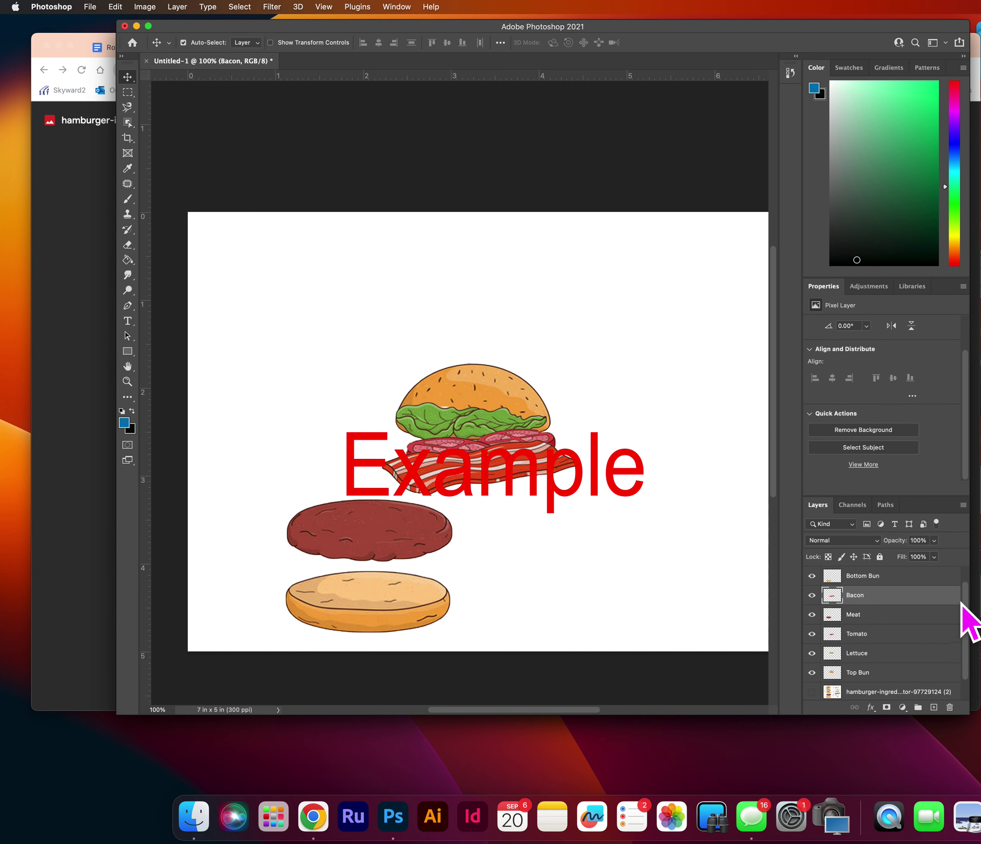
pyautogui.click(866, 577)
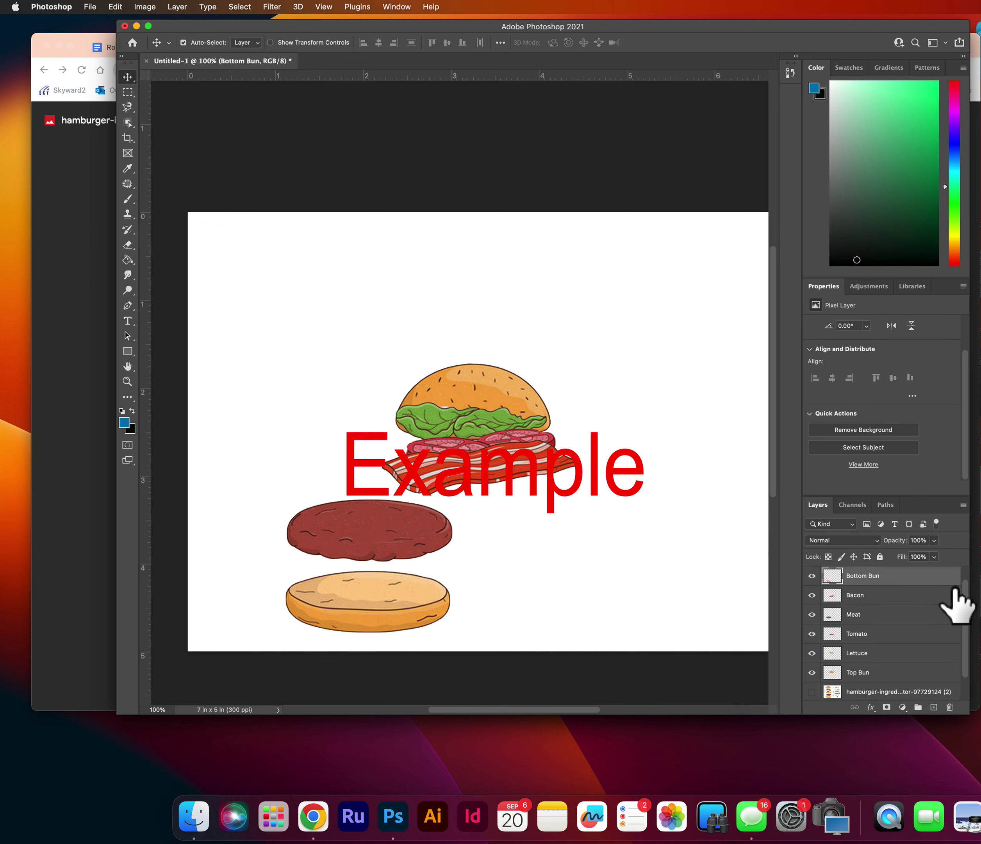
# Step: Reorder Bottom Bun to the bottom and Top Bun to the top, placing bun and patty under the bacon
pyautogui.moveTo(411, 603); pyautogui.dragTo(457, 543)
pyautogui.moveTo(911, 578); pyautogui.dragTo(916, 684)
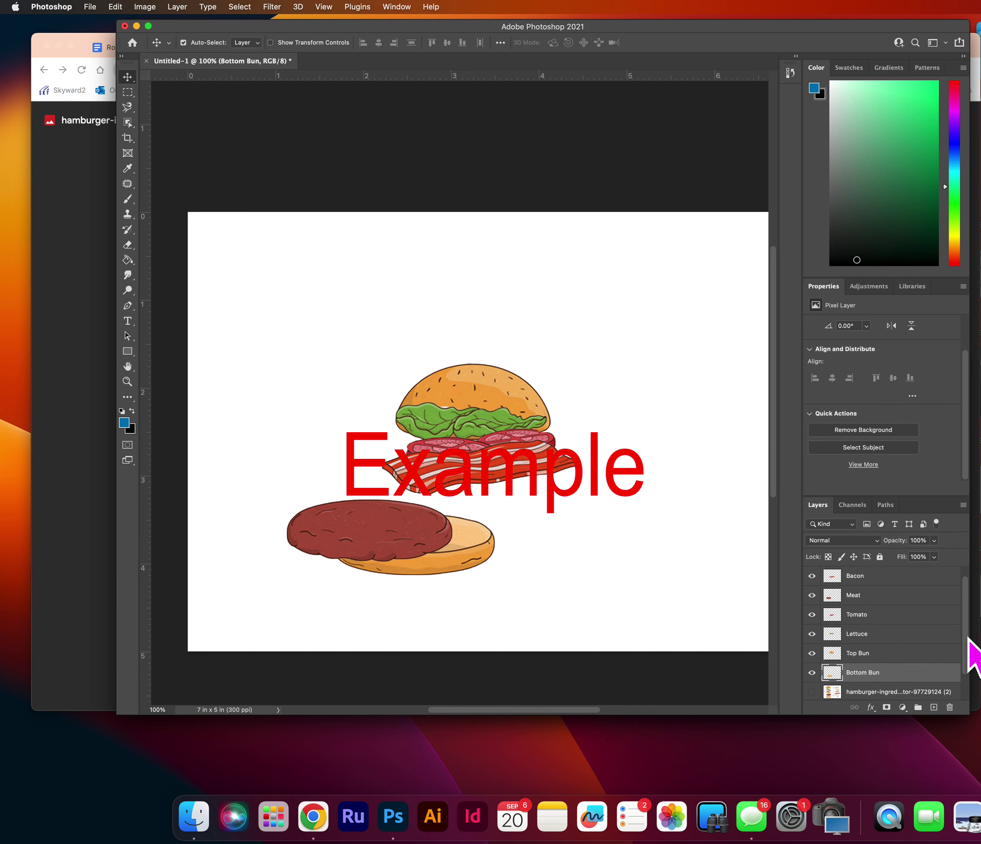
pyautogui.moveTo(874, 672); pyautogui.dragTo(892, 691)
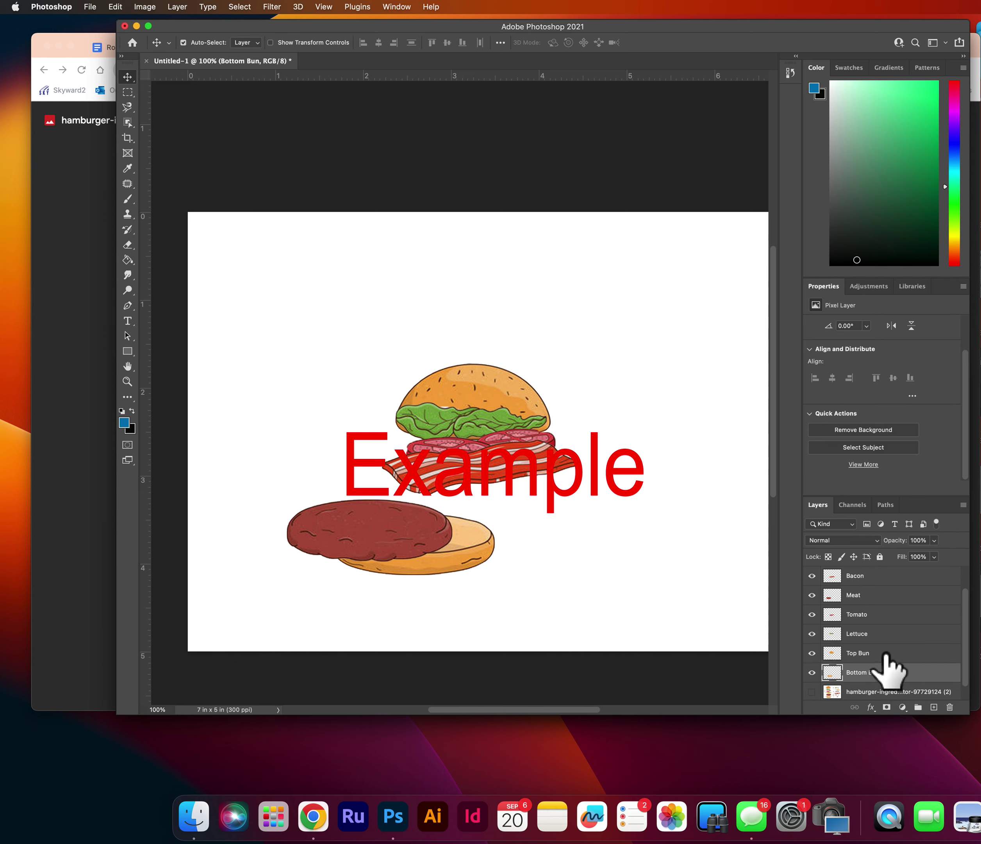
pyautogui.click(889, 654)
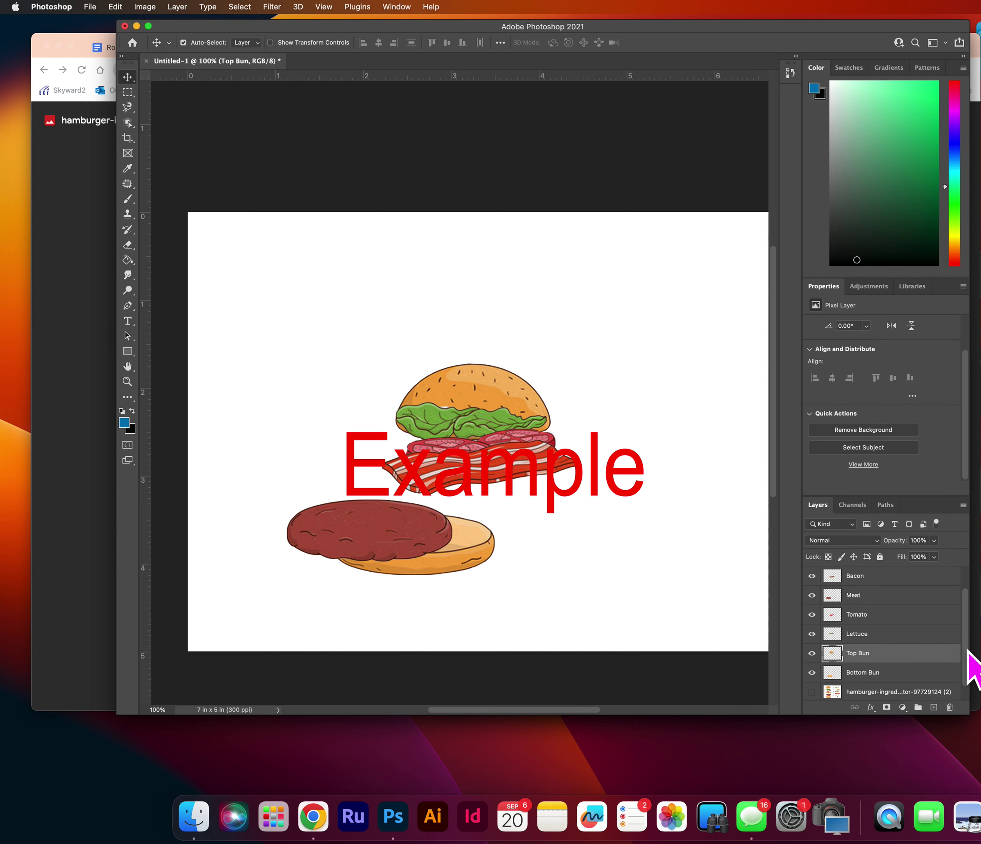
pyautogui.scroll(2, 968, 649)
pyautogui.moveTo(893, 672); pyautogui.dragTo(911, 597)
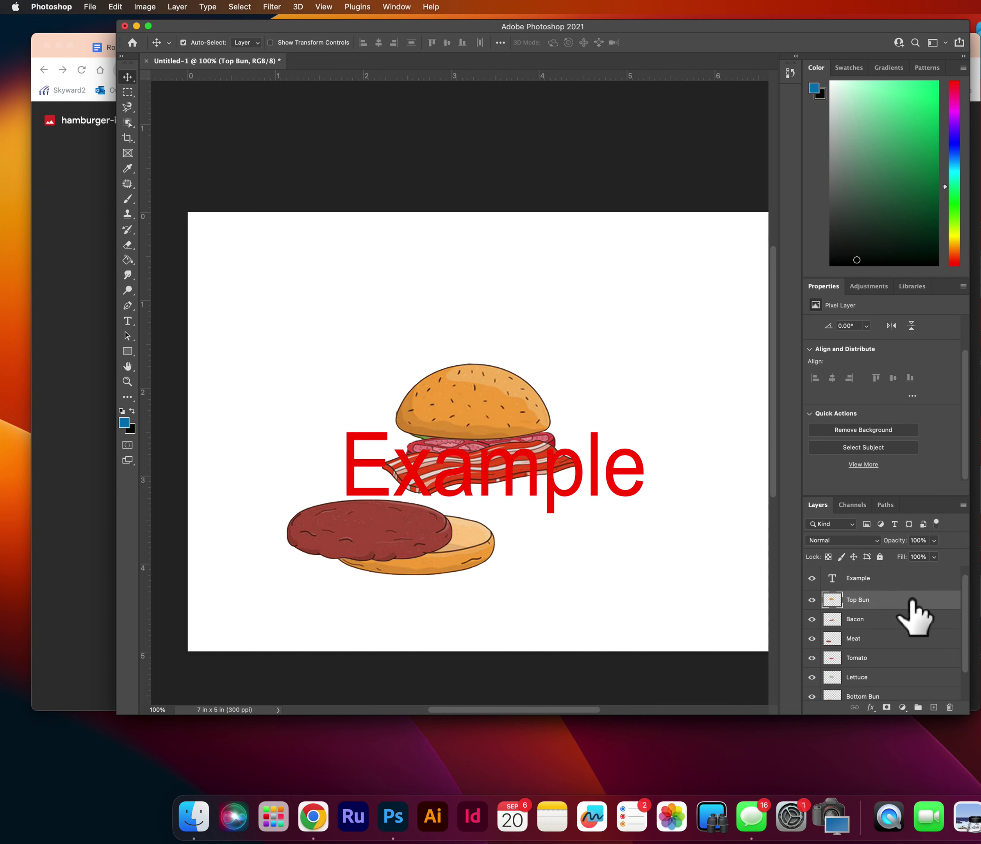
pyautogui.moveTo(467, 553); pyautogui.dragTo(532, 512)
pyautogui.moveTo(409, 537); pyautogui.dragTo(517, 488)
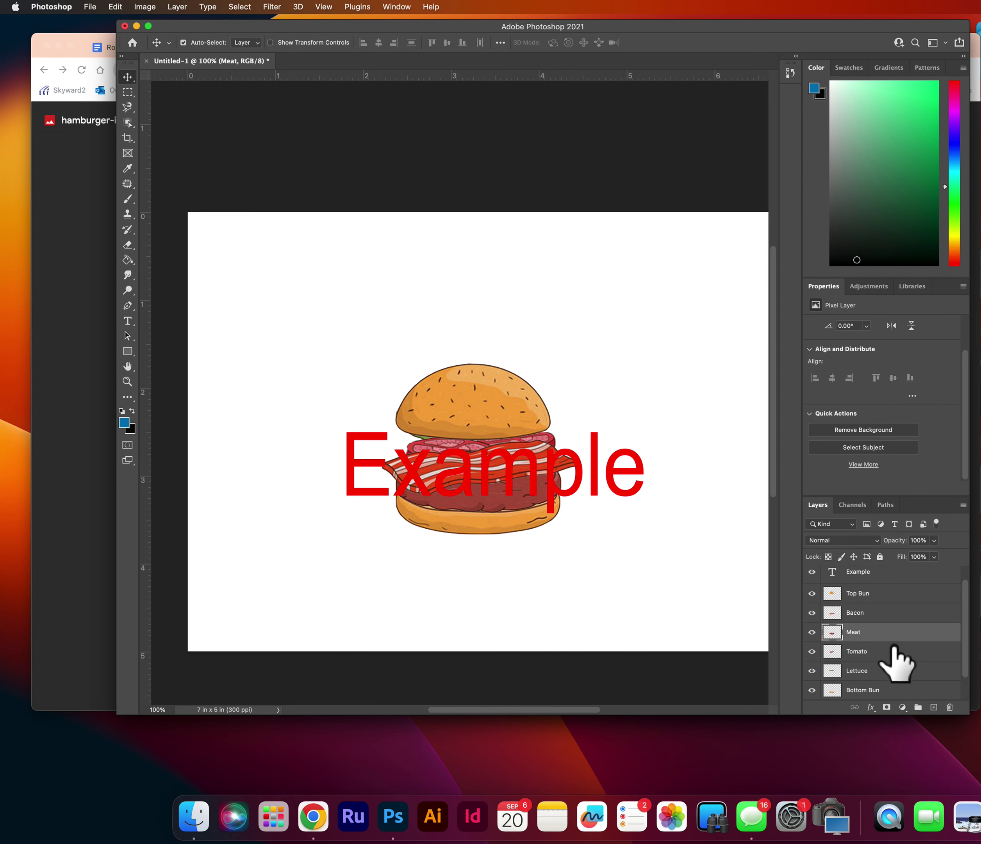
# Step: Move the Lettuce and Tomato layers directly below Top Bun in the layer stack
pyautogui.click(903, 612)
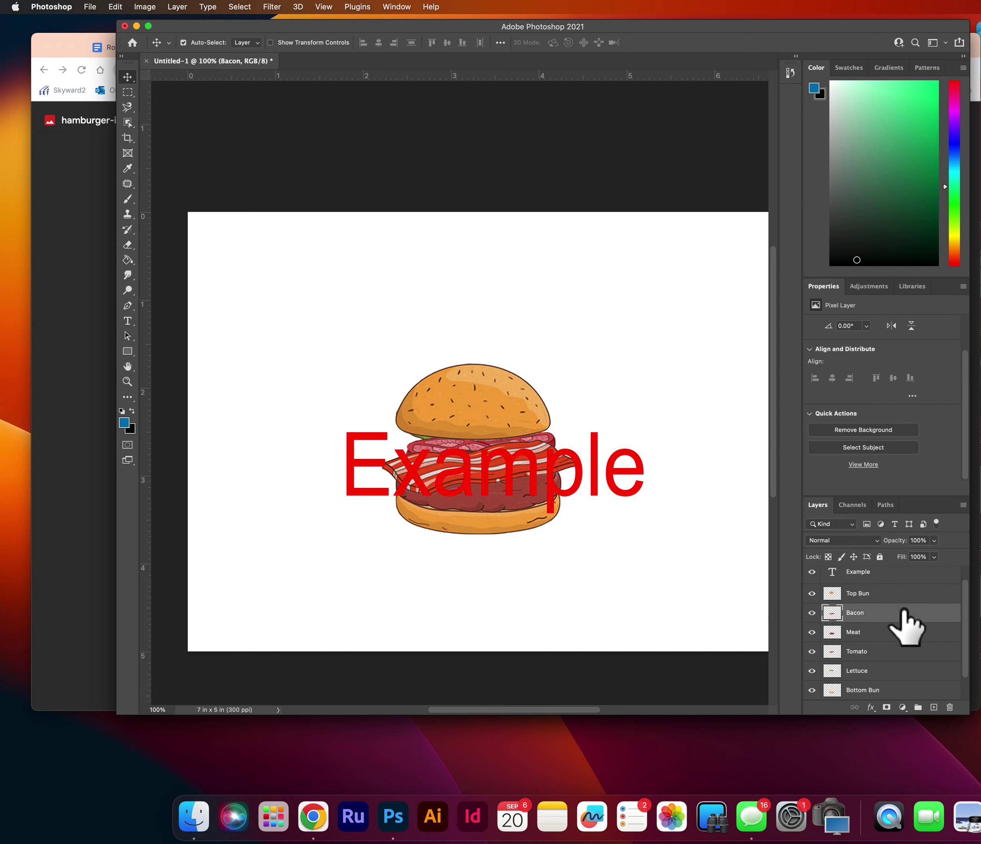
pyautogui.click(903, 653)
pyautogui.click(908, 666)
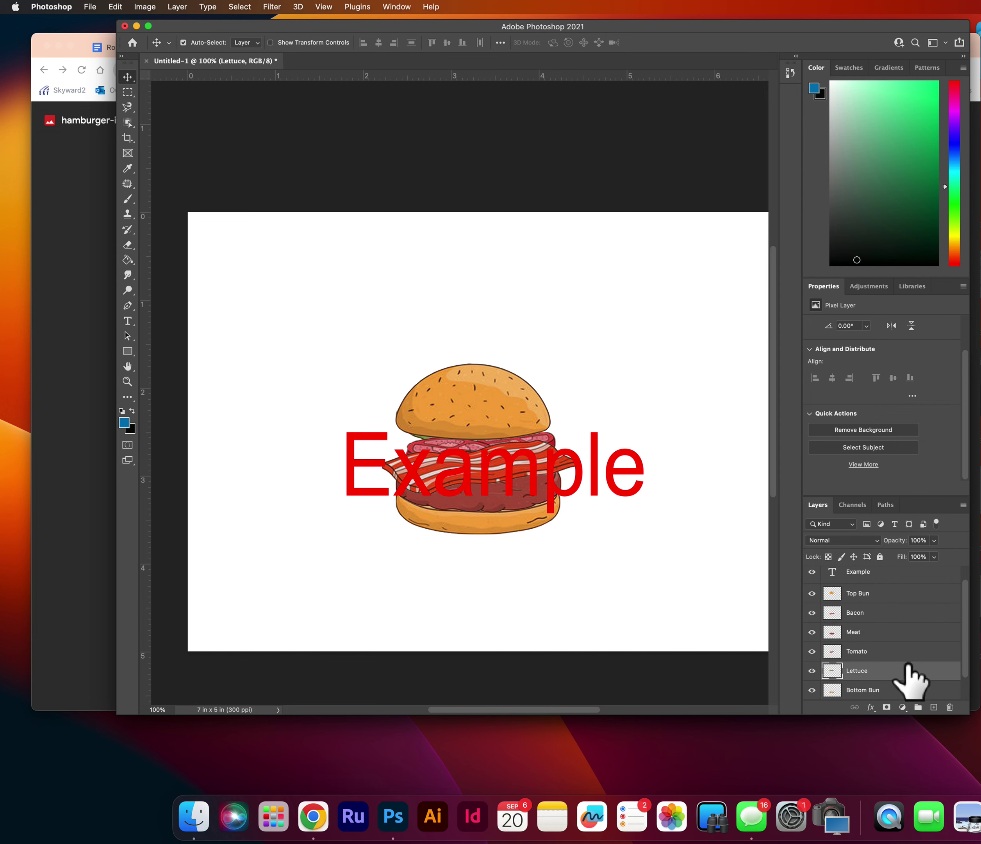
pyautogui.moveTo(900, 671); pyautogui.dragTo(909, 604)
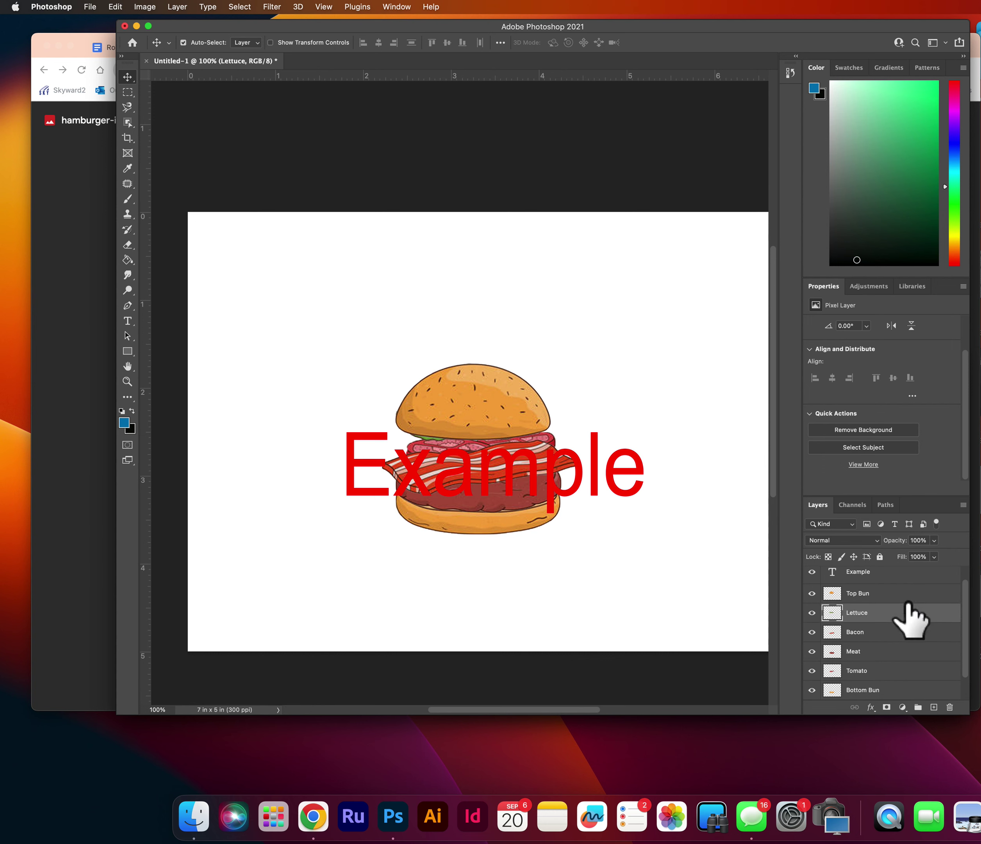
pyautogui.moveTo(904, 670); pyautogui.dragTo(904, 623)
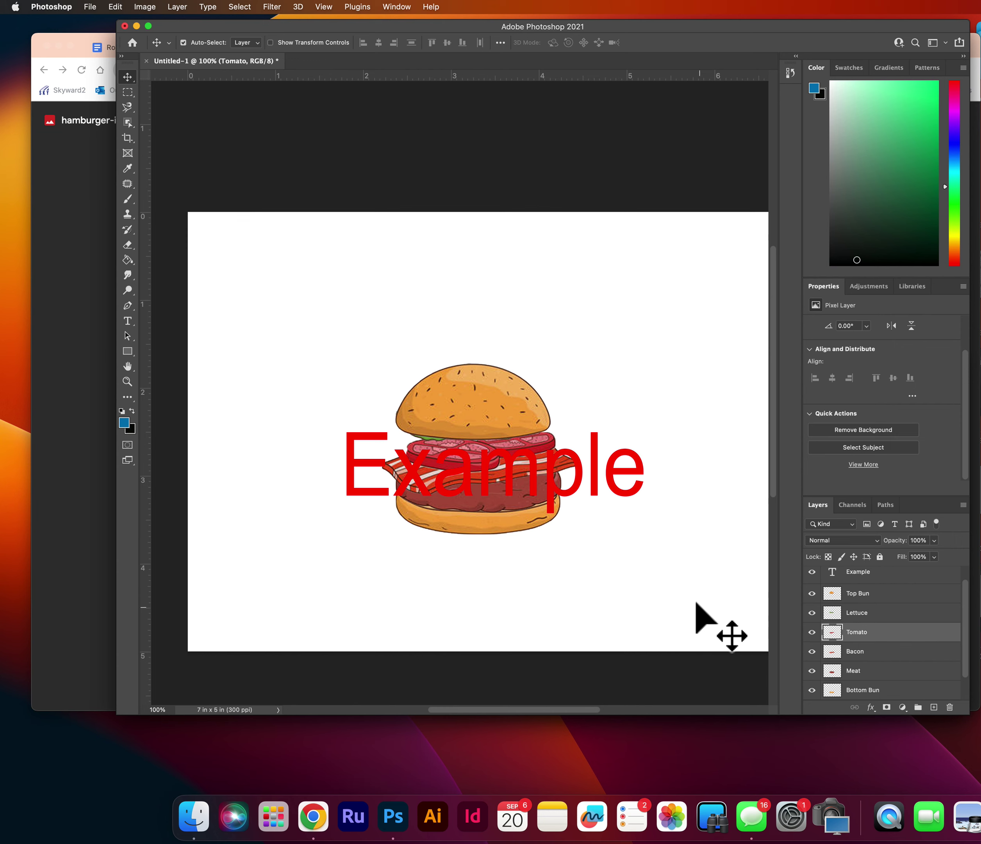
# Step: Nudge the top bun and lettuce into place and screenshot the finished burger with Cmd+Shift+4
pyautogui.moveTo(471, 405); pyautogui.dragTo(519, 454)
pyautogui.click(868, 618)
pyautogui.moveTo(520, 435)
pyautogui.mouseDown()
pyautogui.moveTo(517, 420)
pyautogui.moveTo(521, 491)
pyautogui.moveTo(514, 406)
pyautogui.moveTo(531, 448)
pyautogui.moveTo(518, 430)
pyautogui.moveTo(517, 451)
pyautogui.mouseUp()
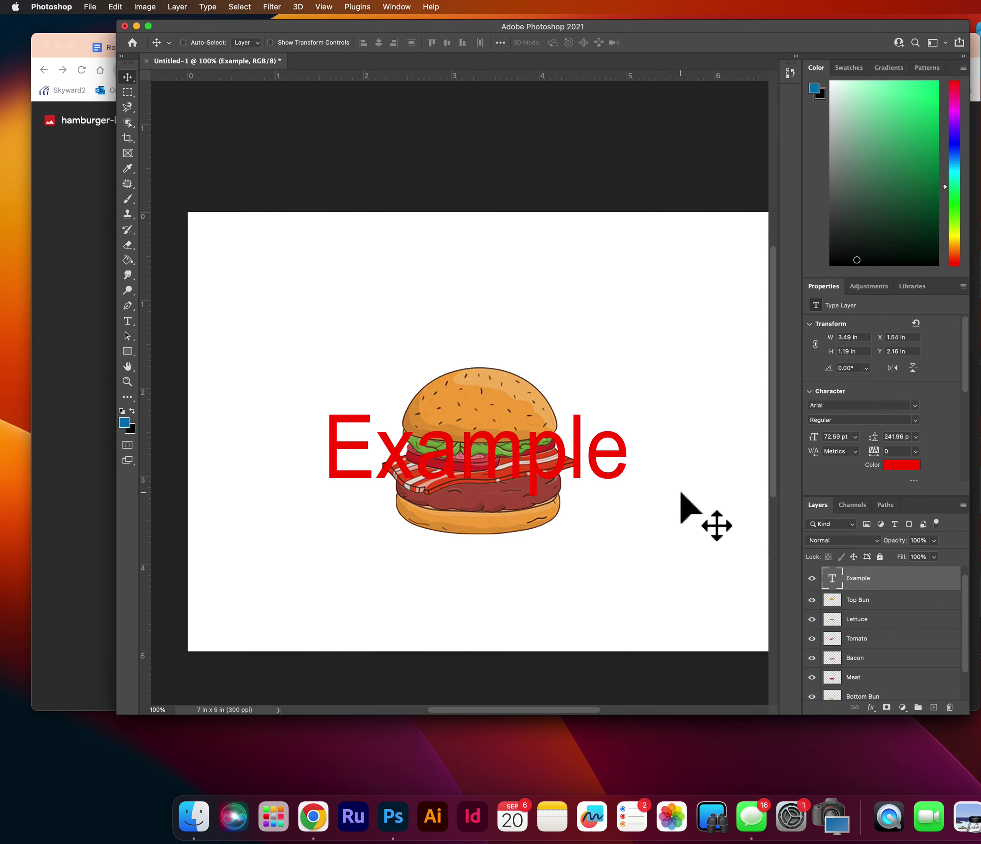
pyautogui.press('super+shift+4')
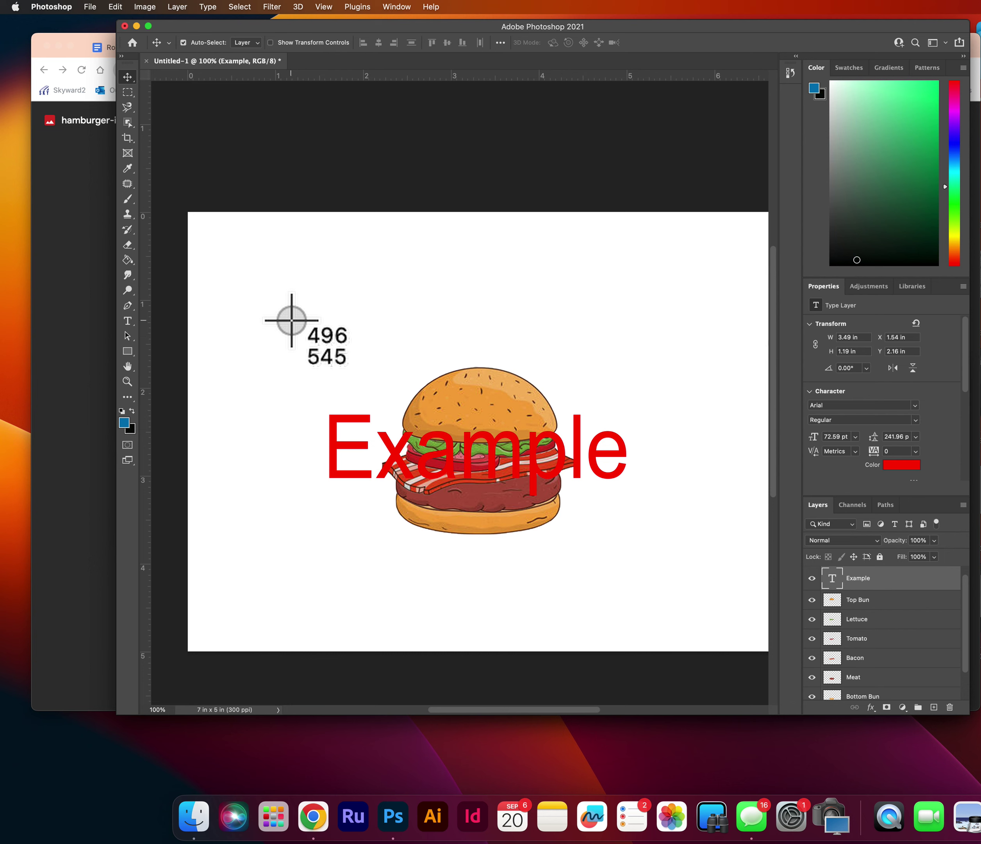
pyautogui.moveTo(291, 318); pyautogui.dragTo(669, 574)
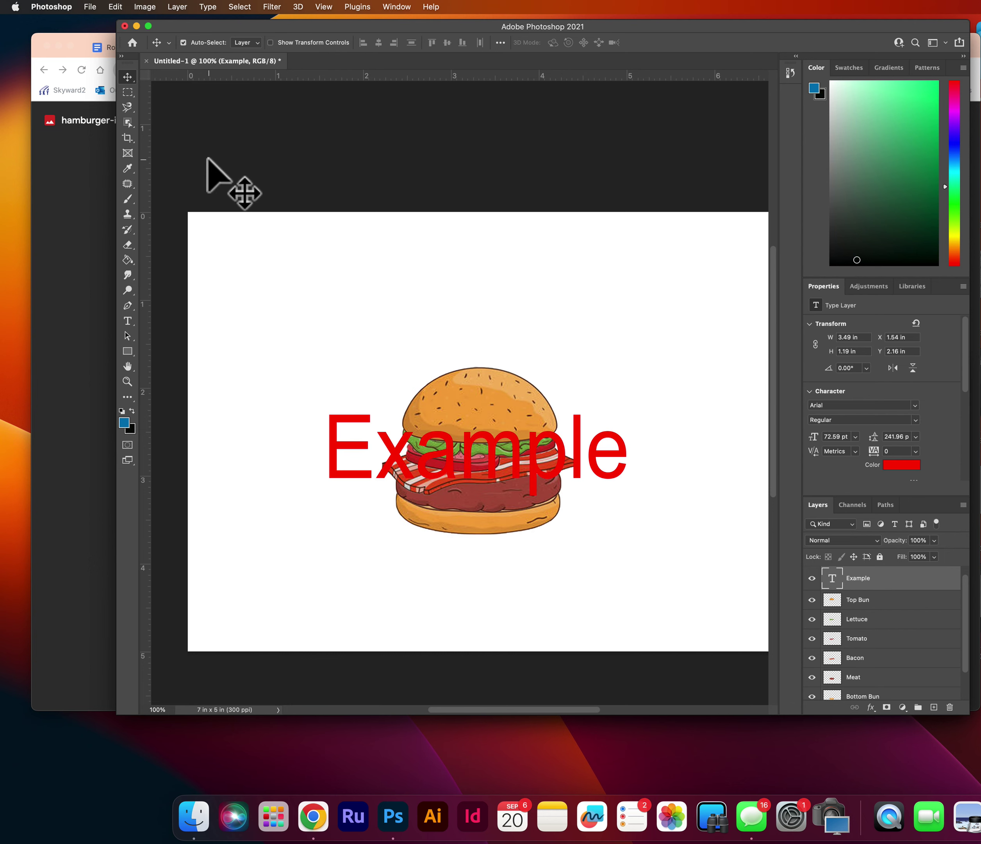
# Step: Choose Save As from the File menu
pyautogui.click(93, 8)
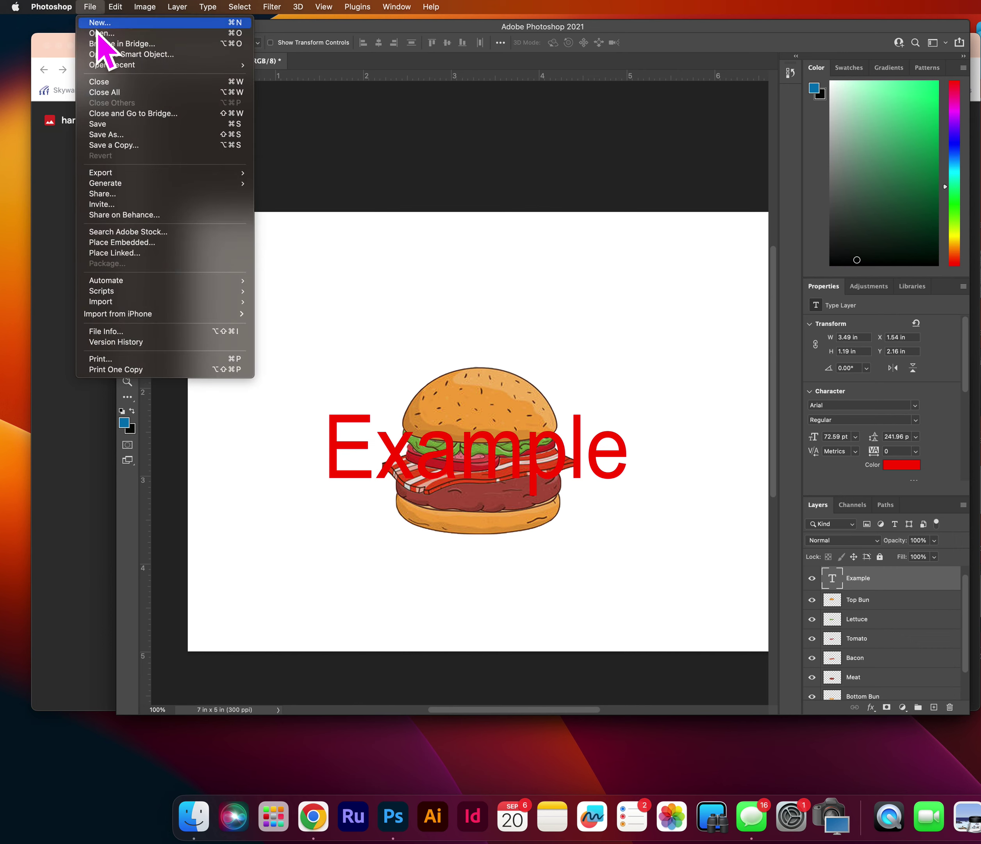
pyautogui.click(113, 136)
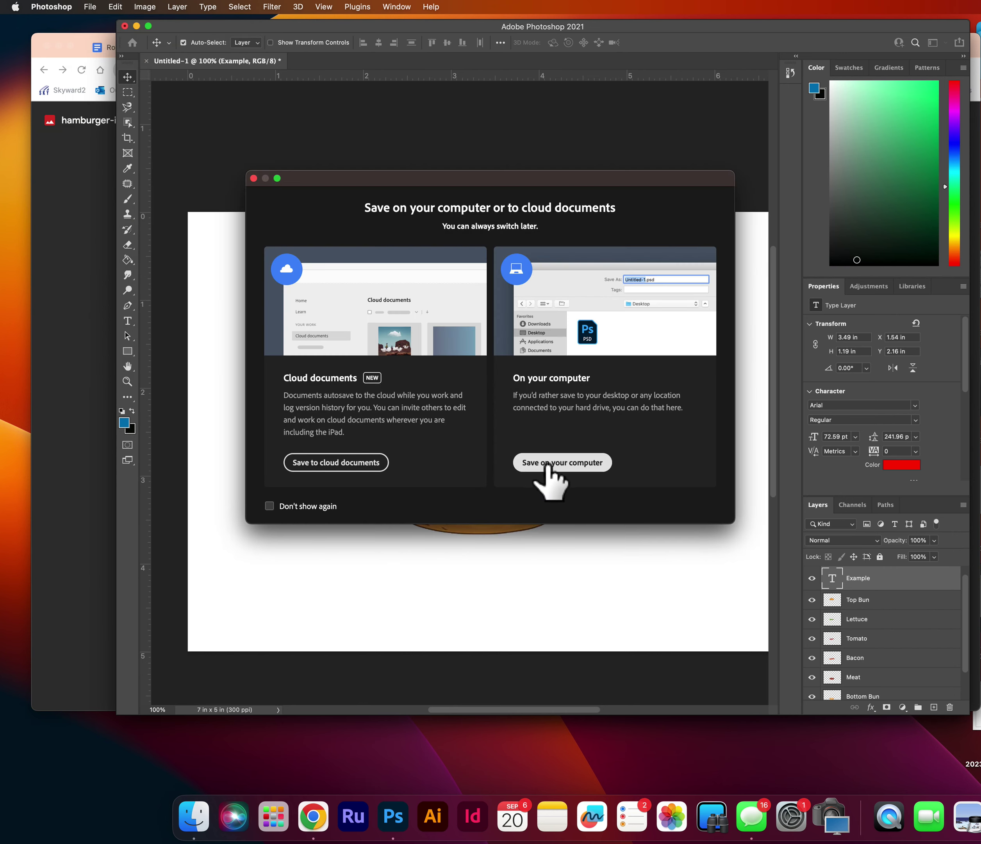